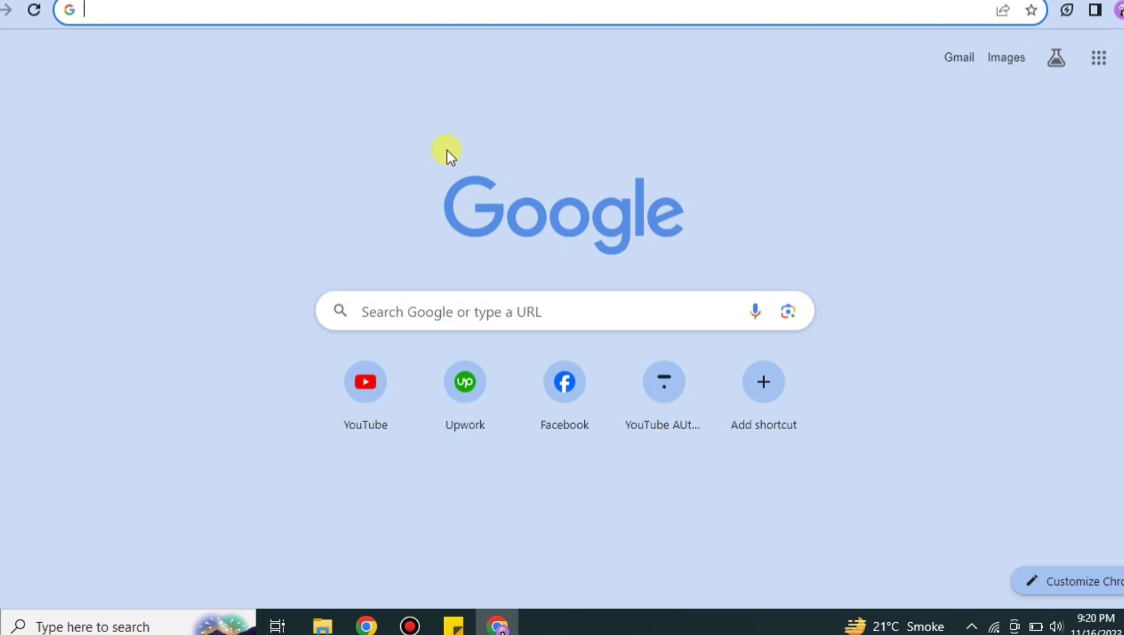
# Go to civitai.com and scroll down the home page to the Fusion Contest: Part 2 gallery
pyautogui.write('civitai.com')
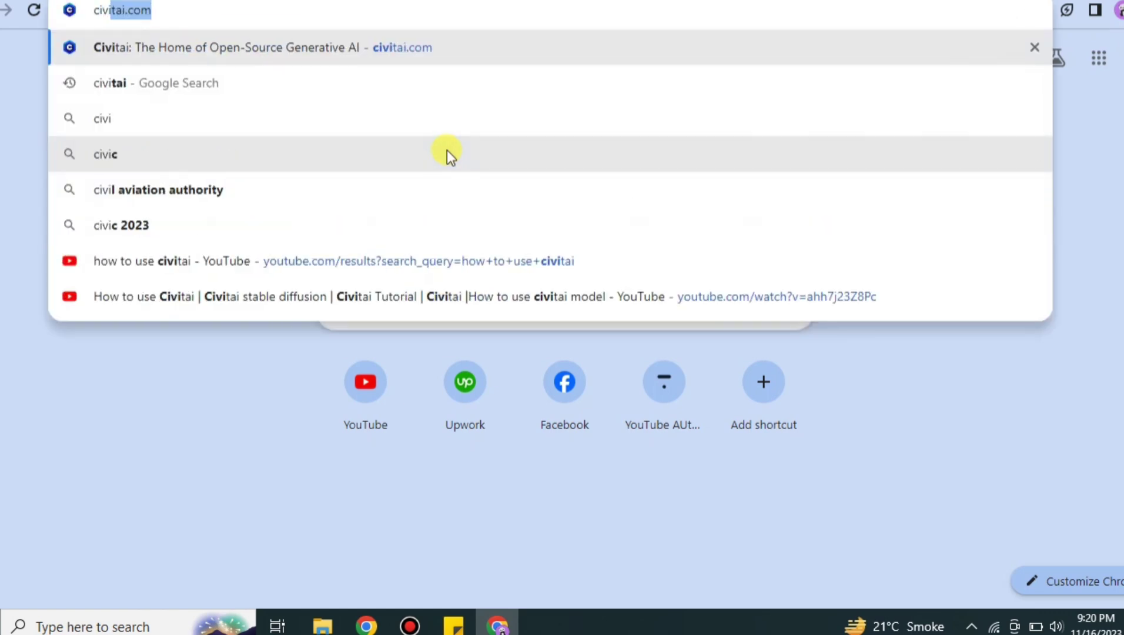
pyautogui.press('Return')
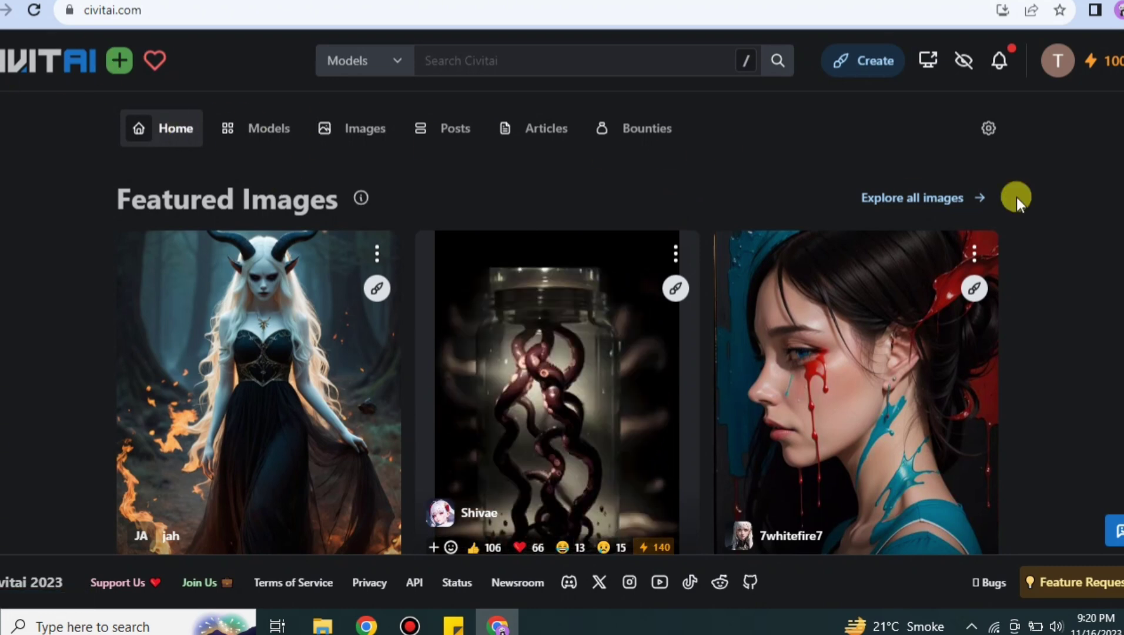
pyautogui.scroll(-10, 557, 352)
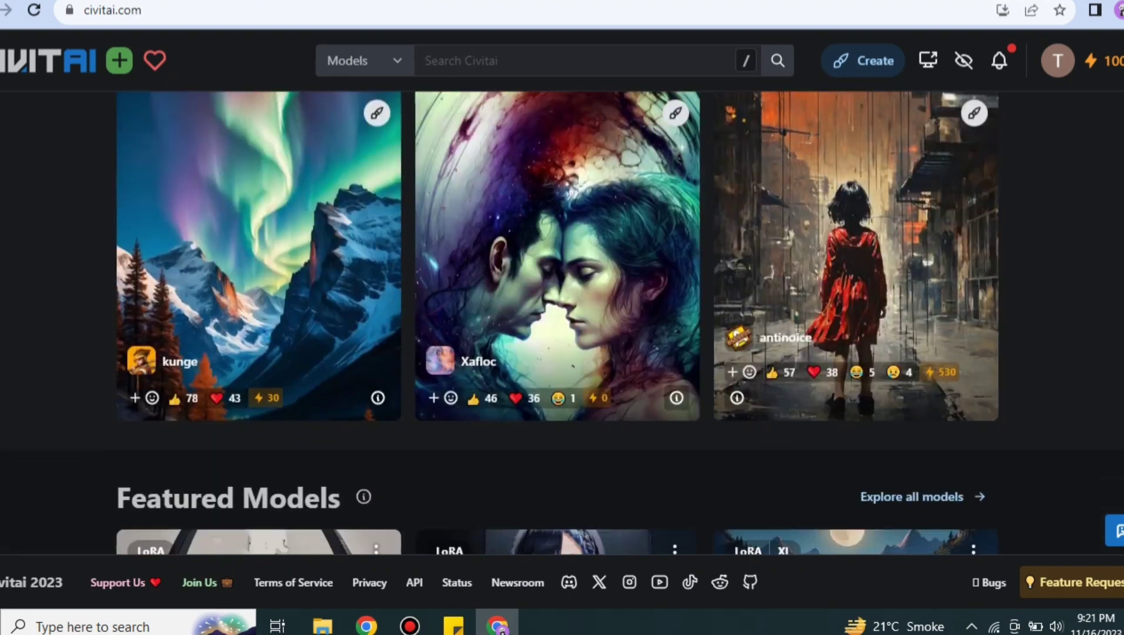
pyautogui.scroll(-10, 558, 353)
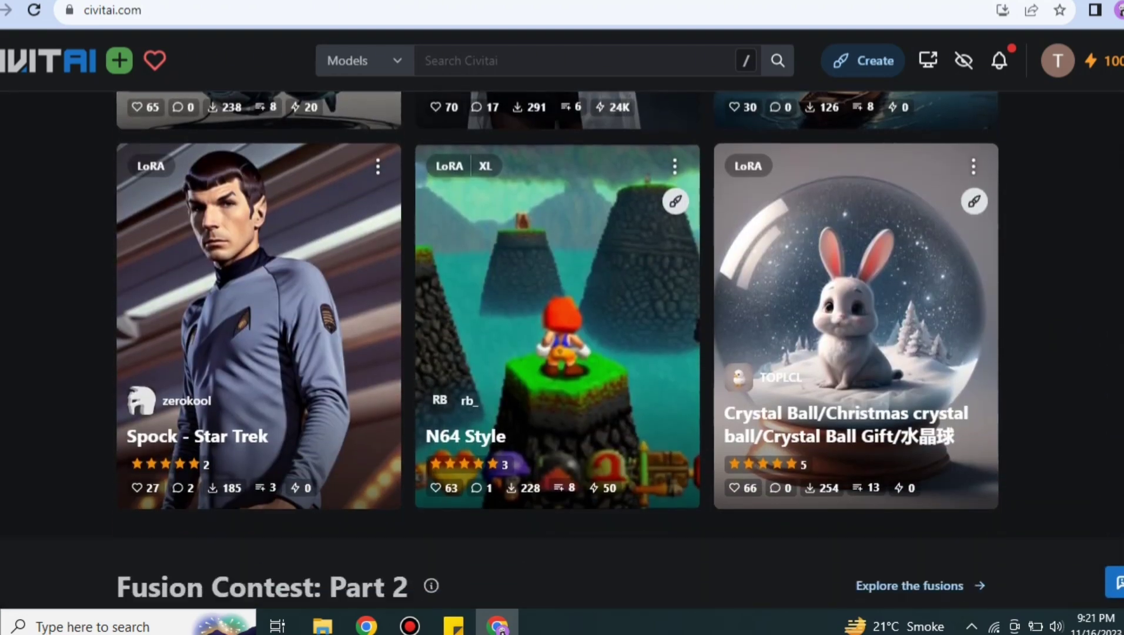
pyautogui.scroll(-2, 557, 353)
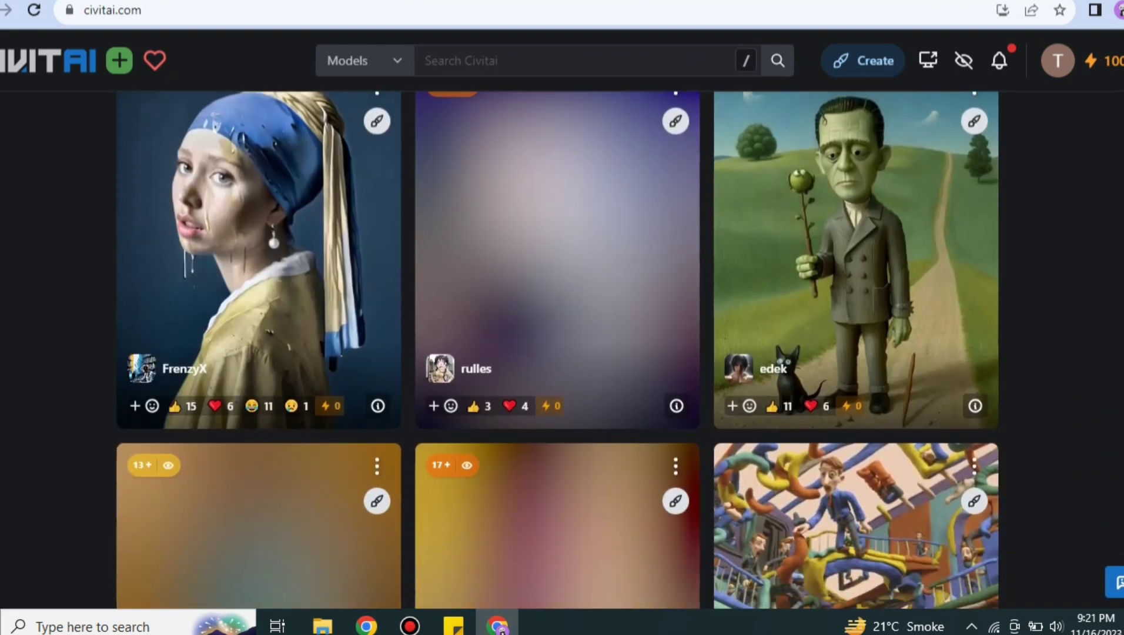
pyautogui.scroll(3, 557, 352)
pyautogui.scroll(-1, 464, 316)
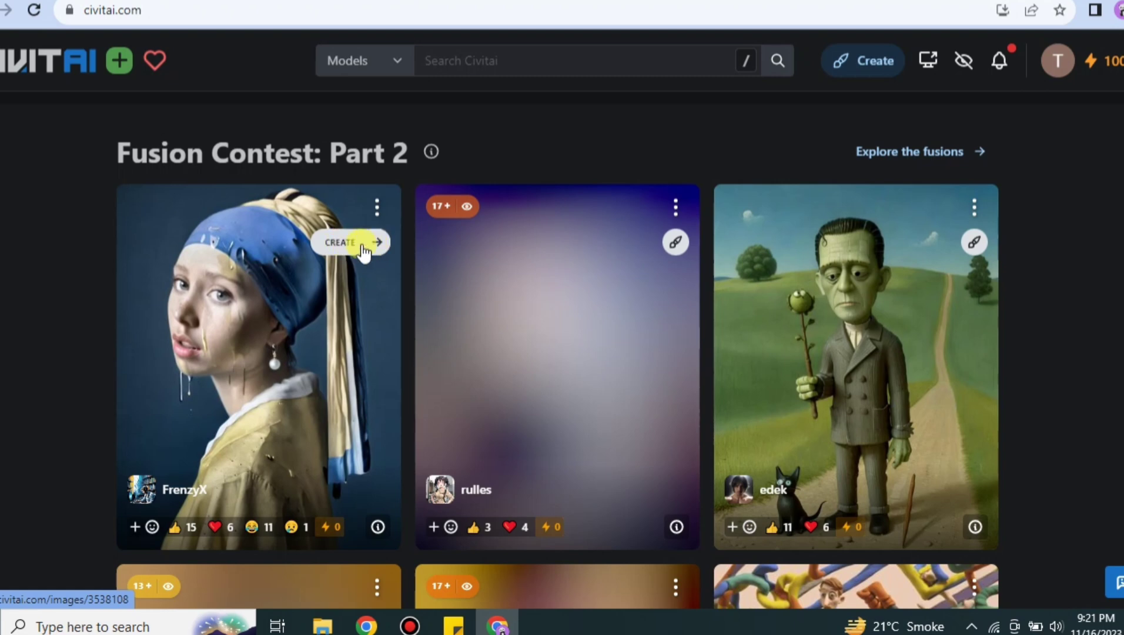
# Open the generator from the FrenzyX image and clear the prefilled prompt and negative prompt
pyautogui.click(354, 244)
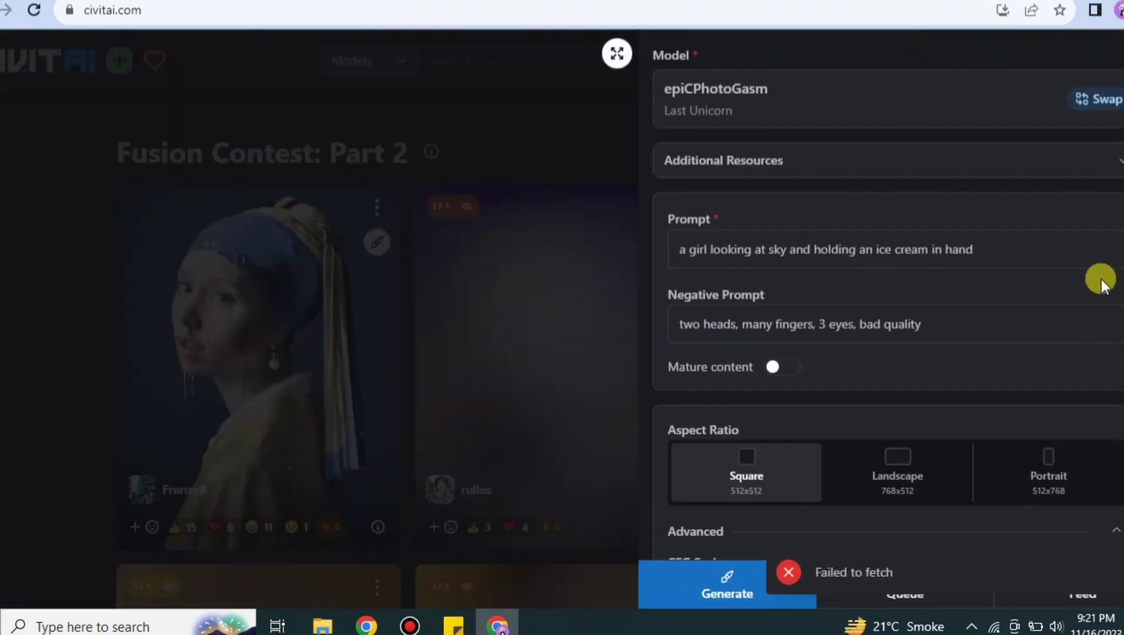
pyautogui.moveTo(1042, 253); pyautogui.dragTo(617, 268)
pyautogui.press('BackSpace')
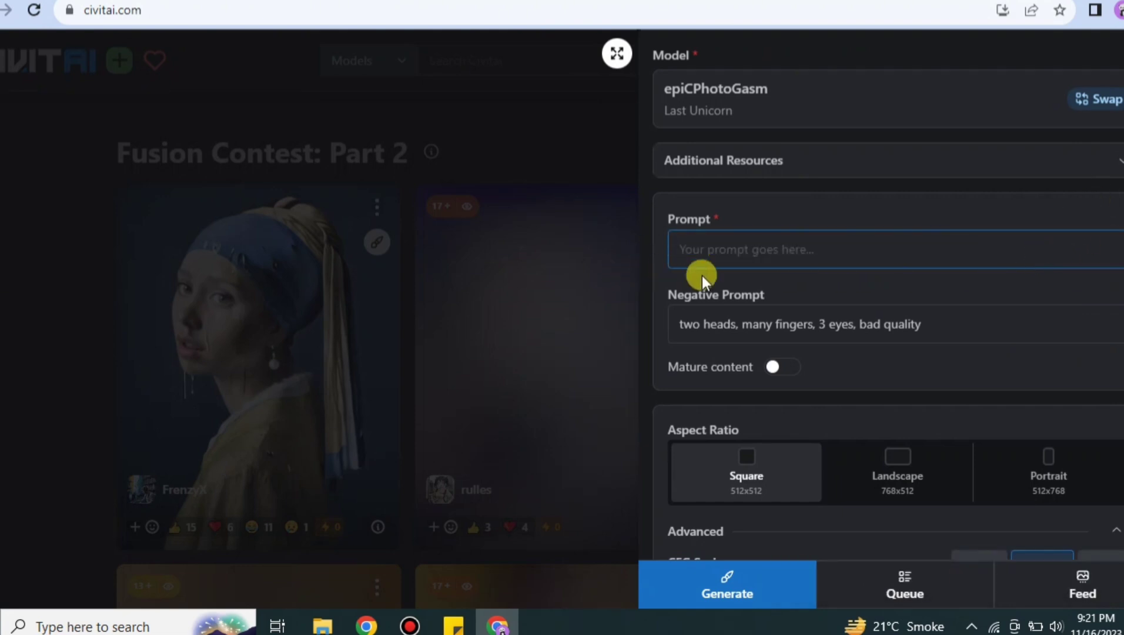
pyautogui.click(953, 323)
pyautogui.moveTo(953, 323); pyautogui.dragTo(607, 311)
pyautogui.press('BackSpace')
# Enter the prompt 'a boy with big black eyes and have a hair band on head'
pyautogui.click(791, 252)
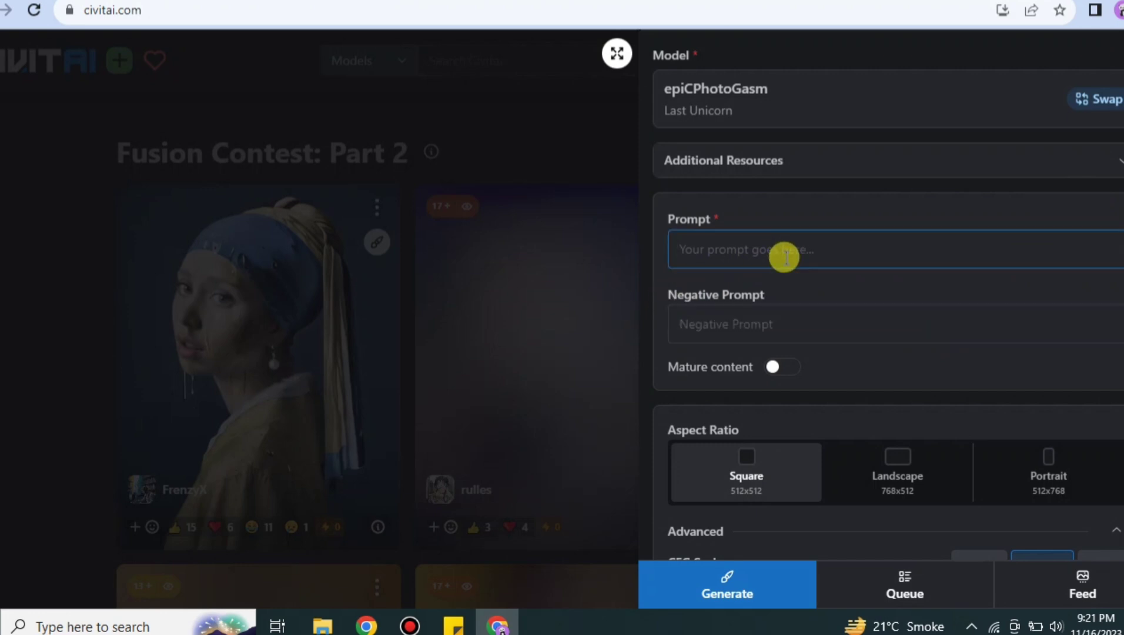
pyautogui.write('a boy with')
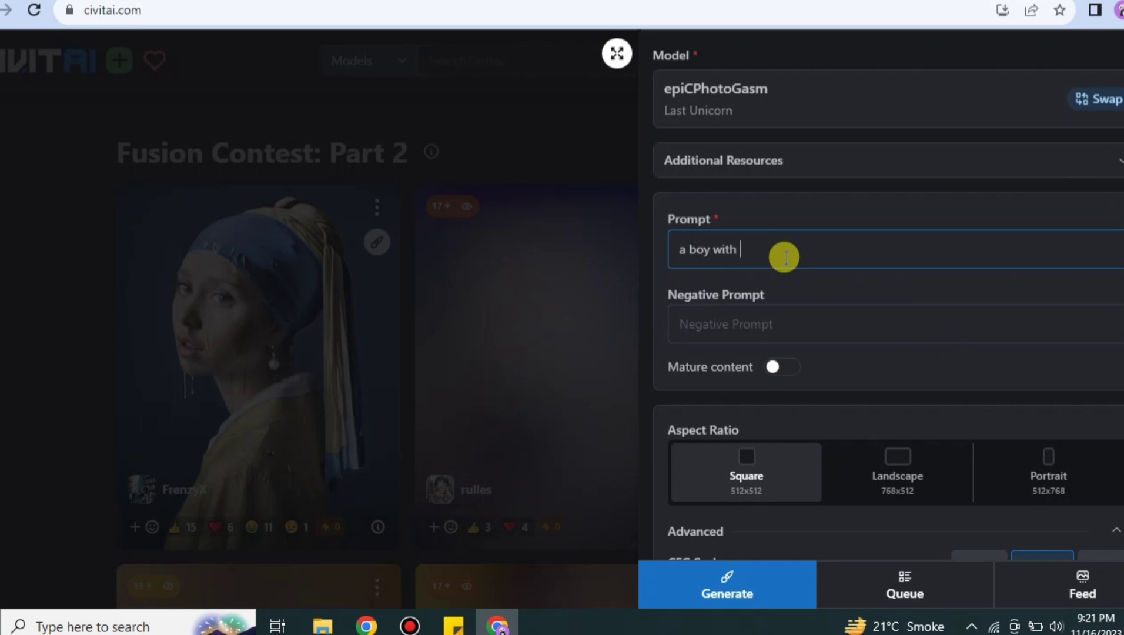
pyautogui.write(' big black eyes and ha')
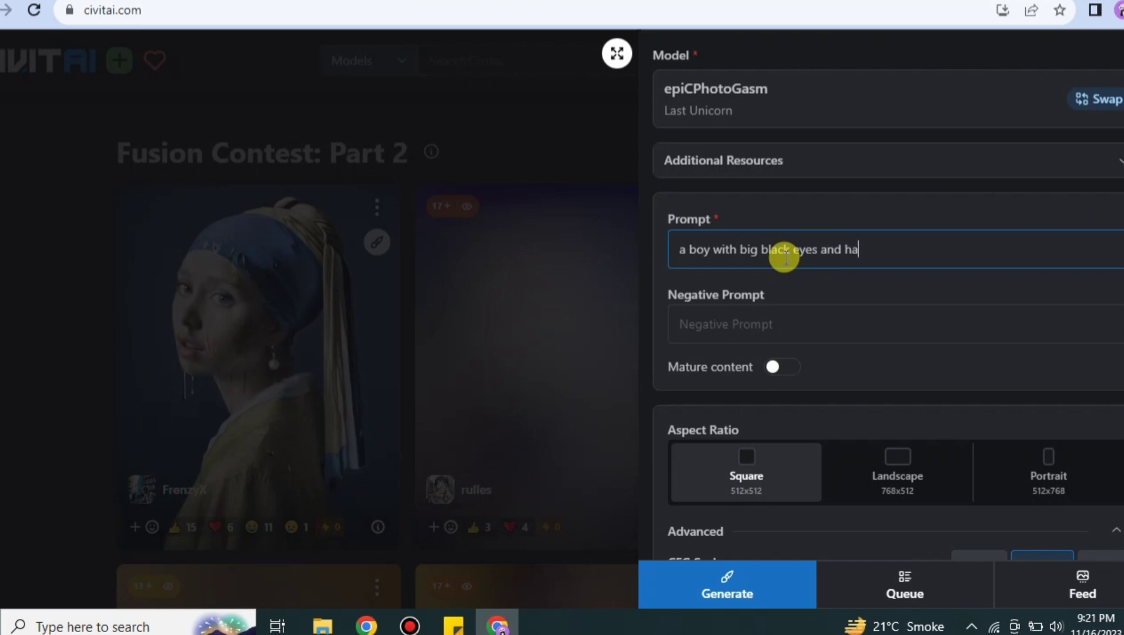
pyautogui.write('va a hair band on ')
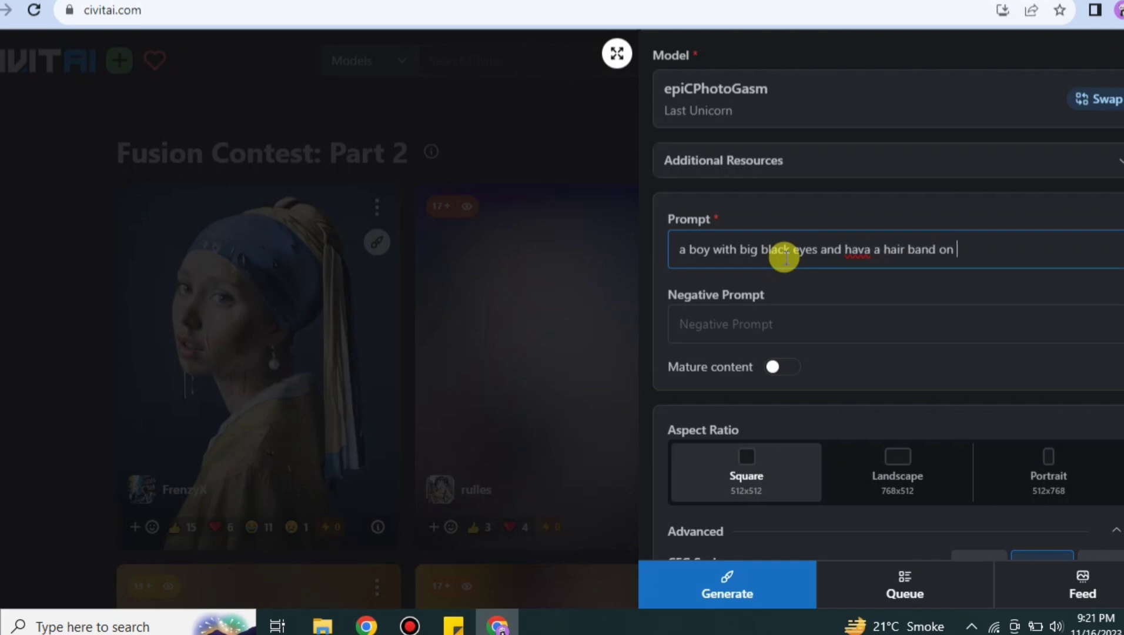
pyautogui.write('head')
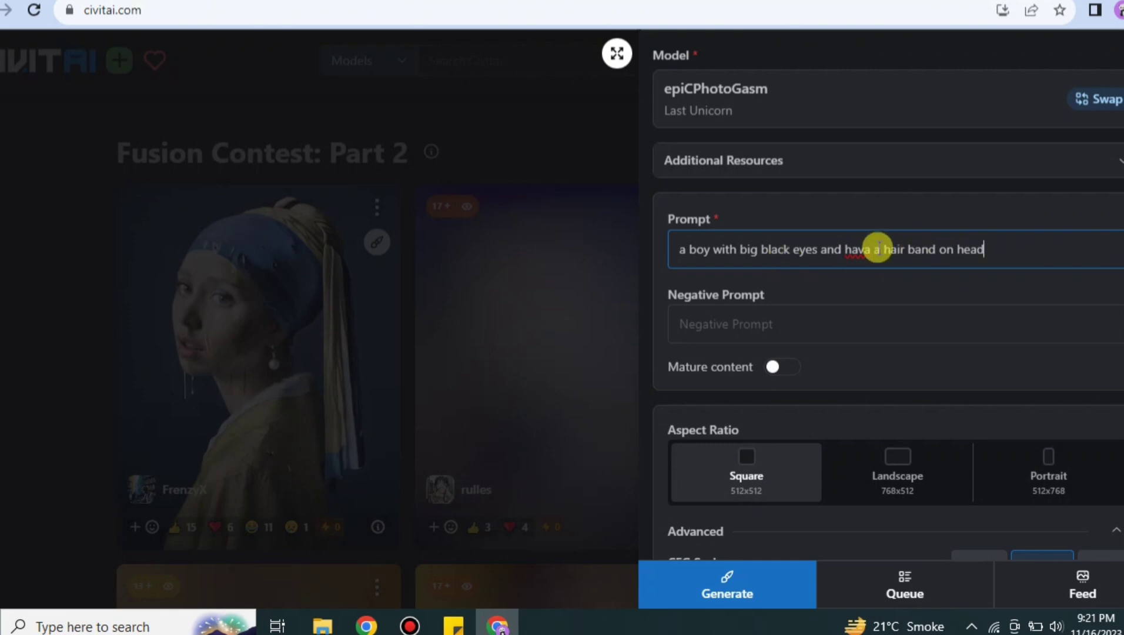
pyautogui.press('BackSpace')
# Set the negative prompt to 'two heads, many fingers, bad quality', fixing the misspelling
pyautogui.write('e')
pyautogui.click(810, 327)
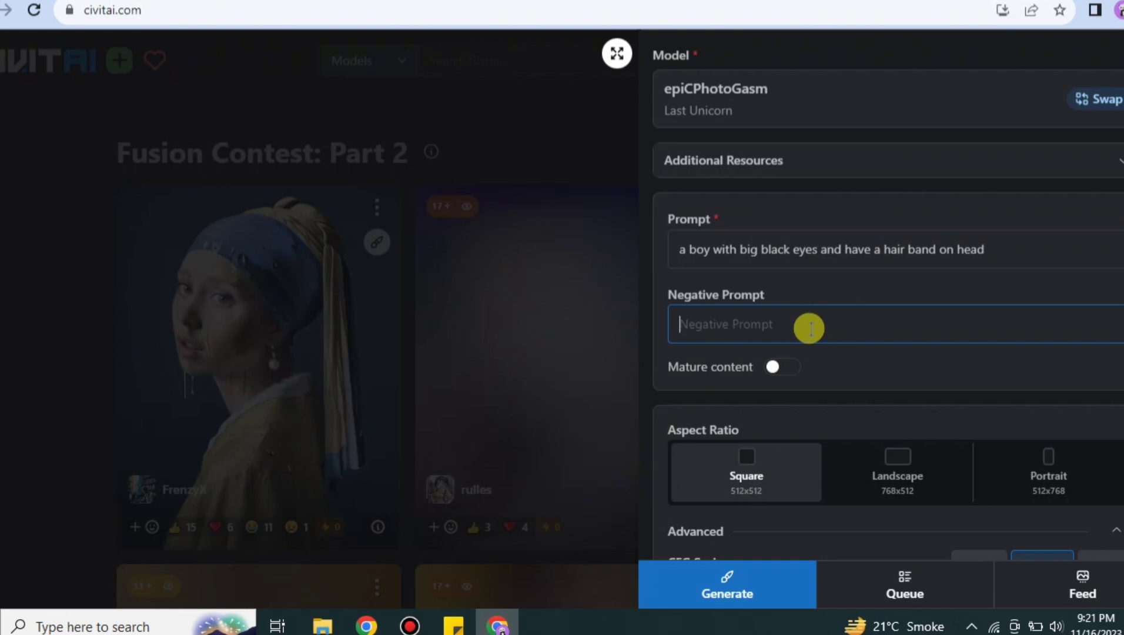
pyautogui.write('two heads, many')
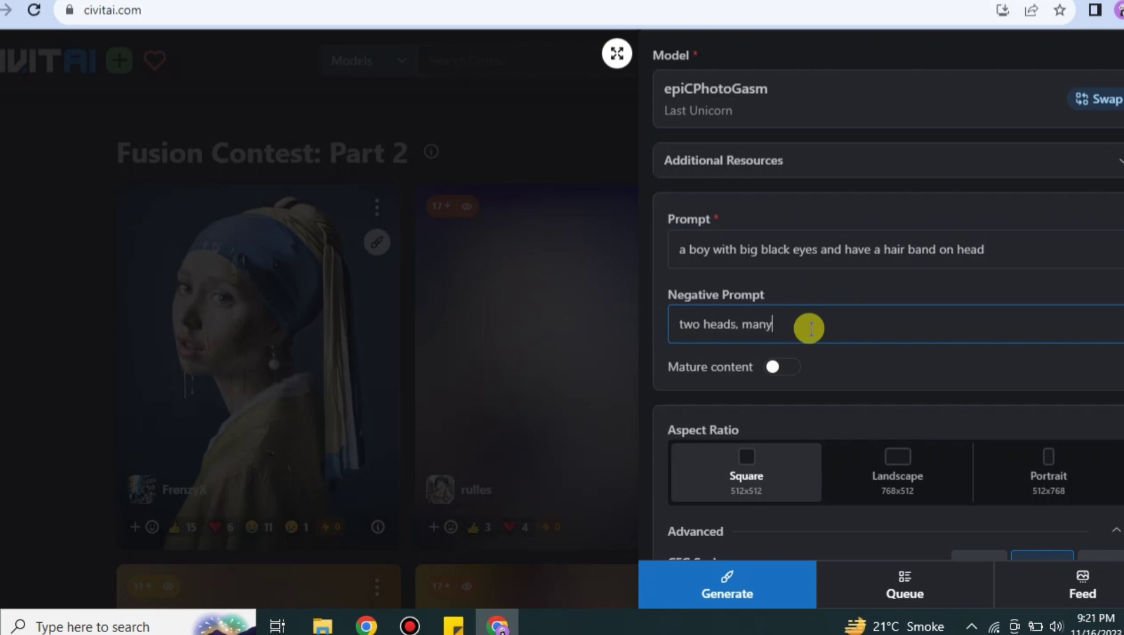
pyautogui.write(' fingers, bad quallity')
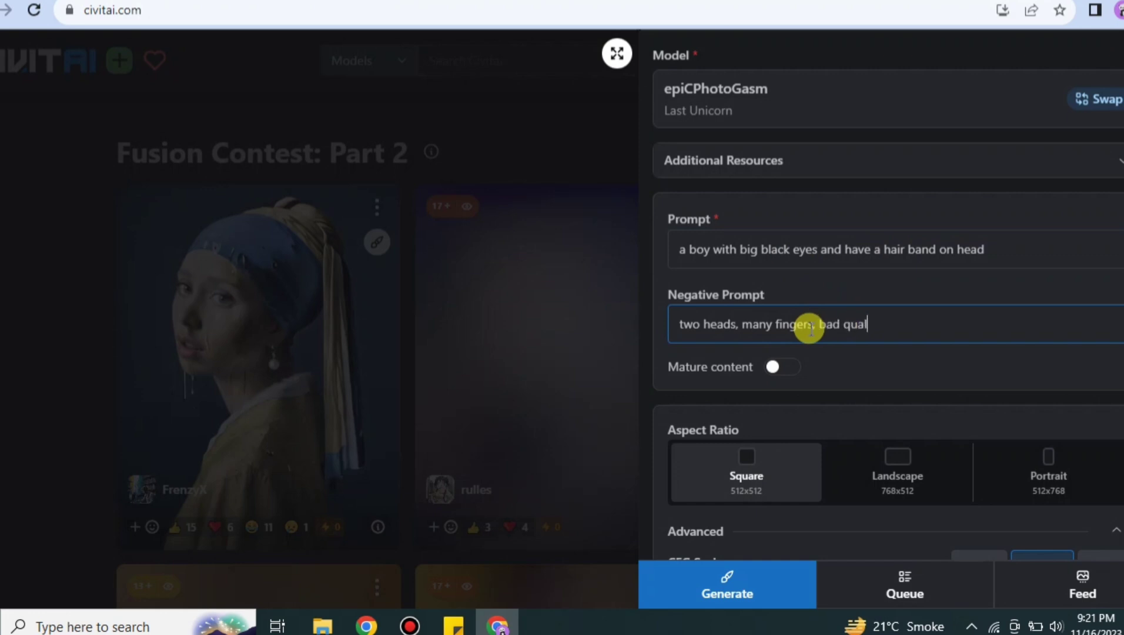
pyautogui.press('BackSpace')
pyautogui.press('BackSpace')
pyautogui.press('BackSpace')
pyautogui.write('ty')
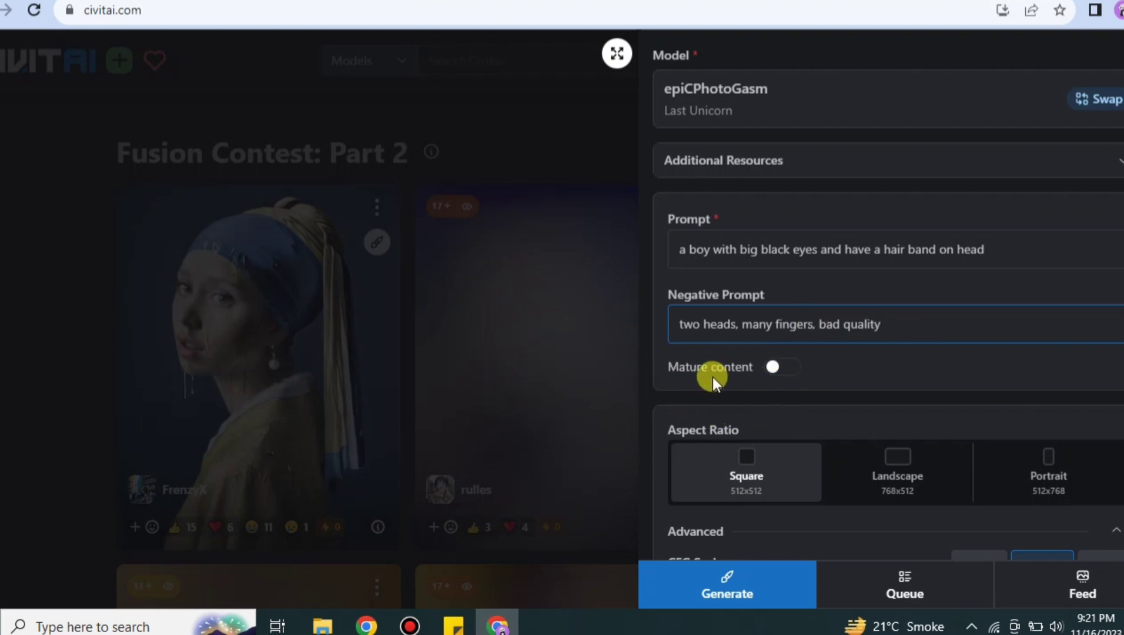
# Keep mature content off and choose the Portrait 512x768 aspect ratio
pyautogui.click(797, 368)
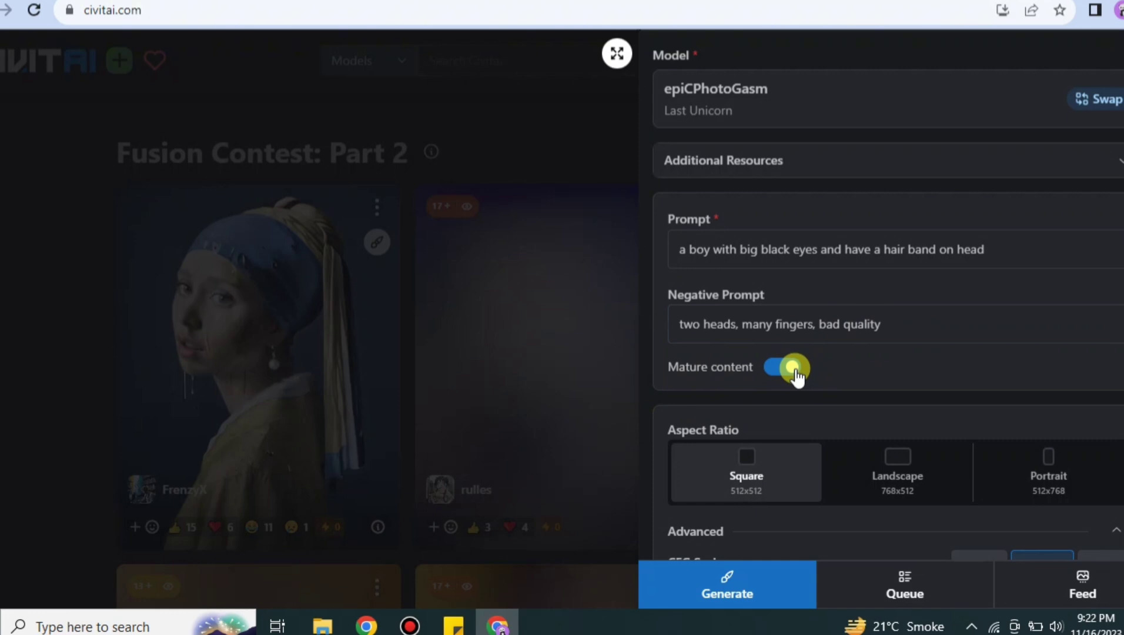
pyautogui.click(779, 369)
pyautogui.scroll(-4, 756, 283)
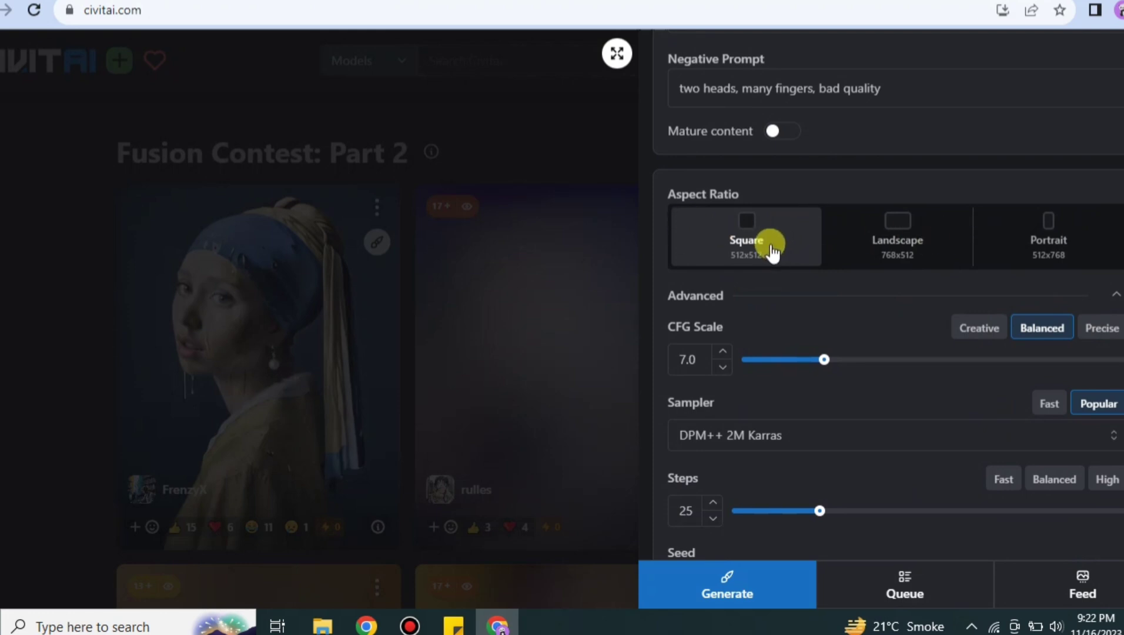
pyautogui.click(898, 249)
pyautogui.click(1044, 242)
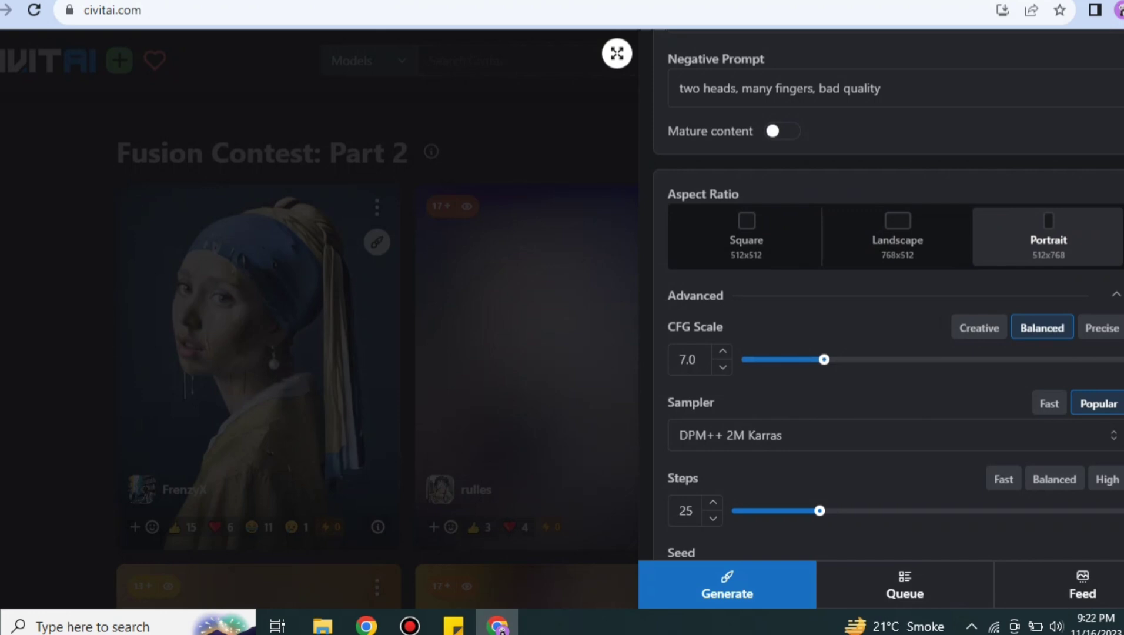
pyautogui.scroll(-3, 888, 294)
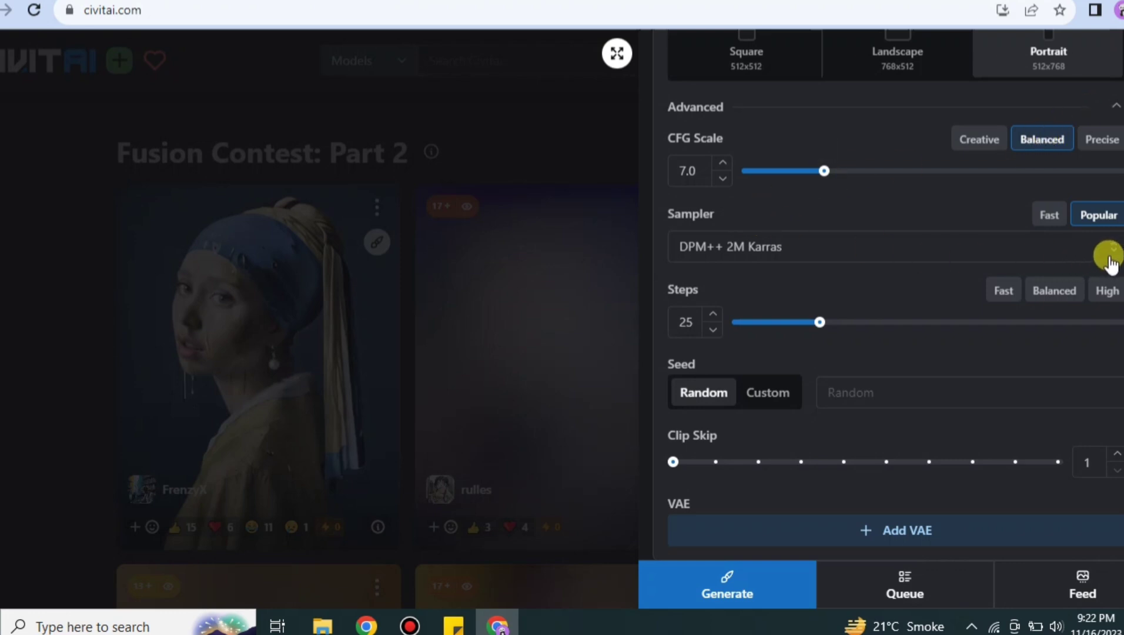
pyautogui.click(1112, 263)
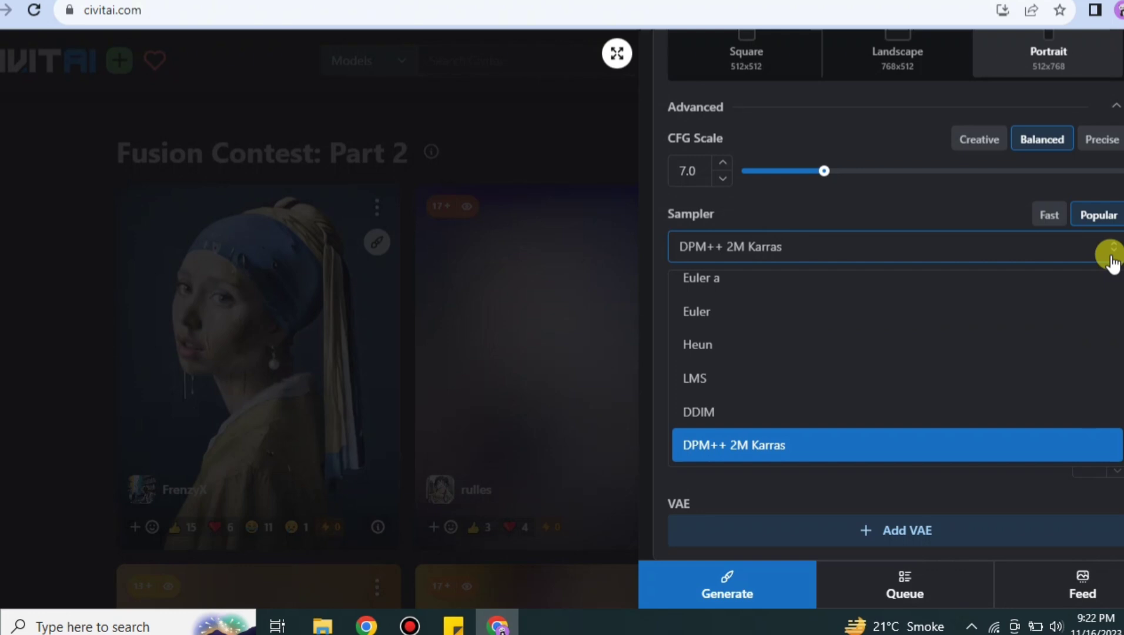
pyautogui.click(1112, 263)
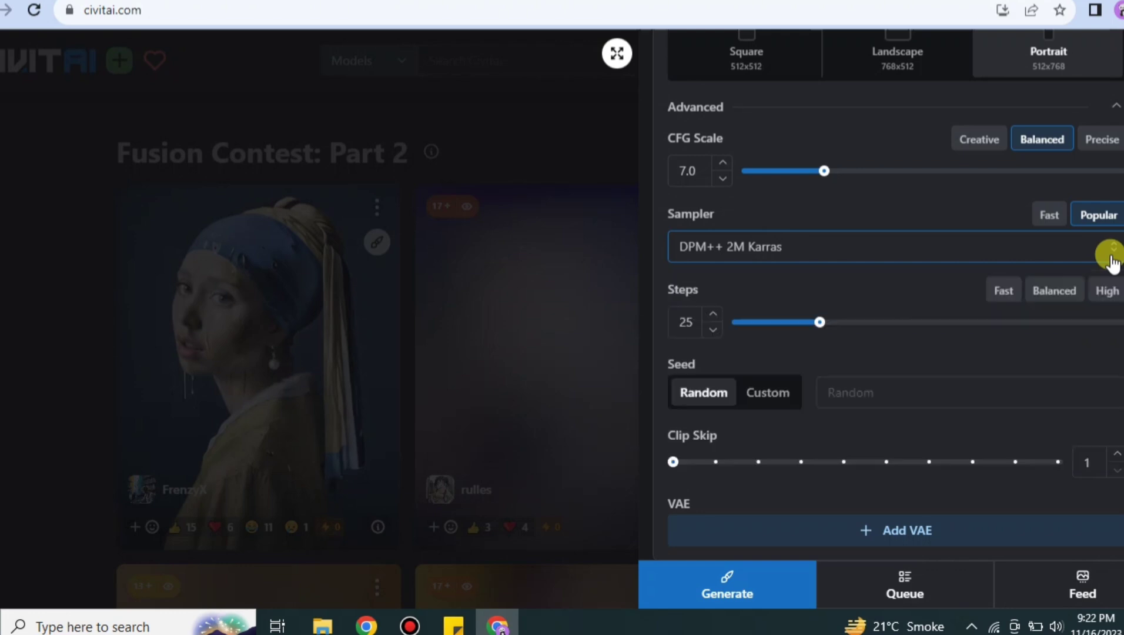
pyautogui.click(1050, 215)
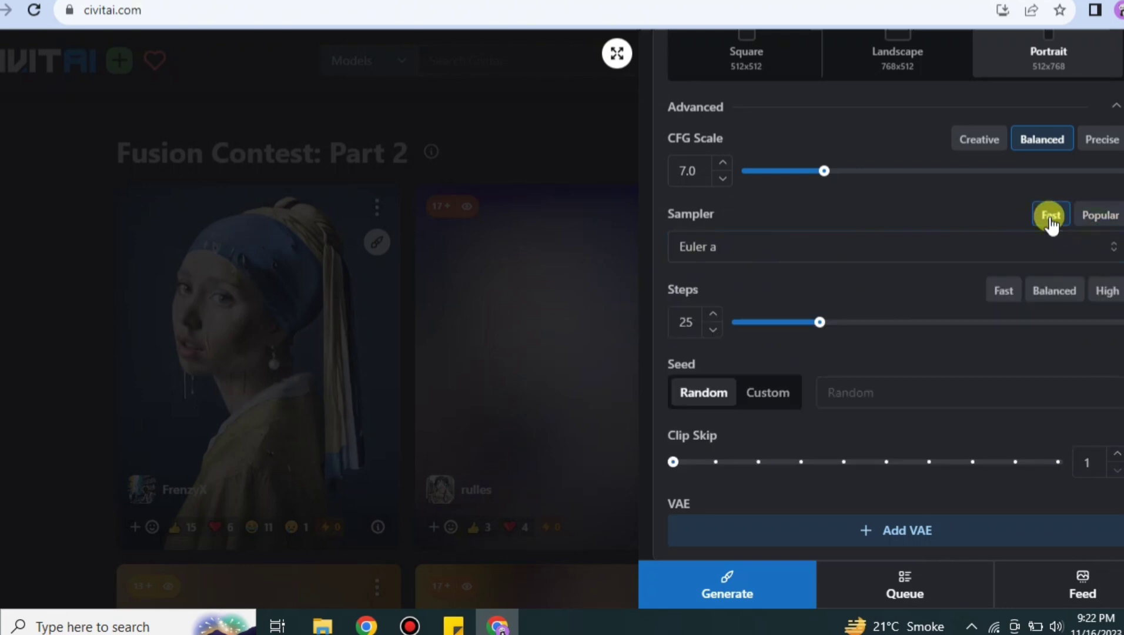
pyautogui.click(1112, 251)
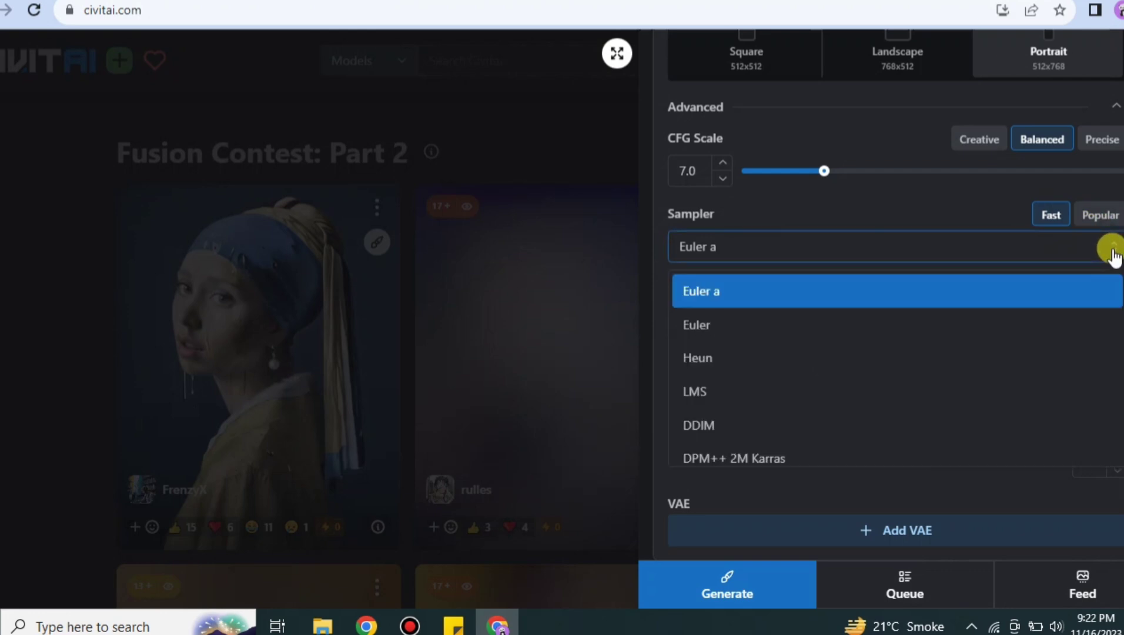
pyautogui.click(1112, 253)
pyautogui.click(1110, 220)
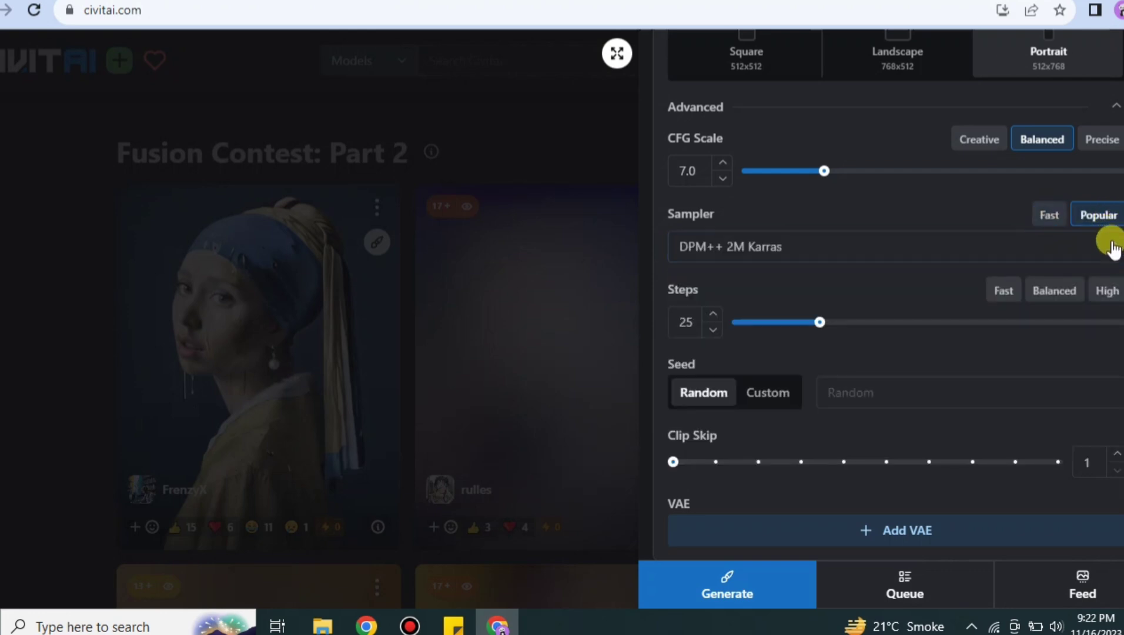
pyautogui.click(1113, 250)
pyautogui.click(1112, 245)
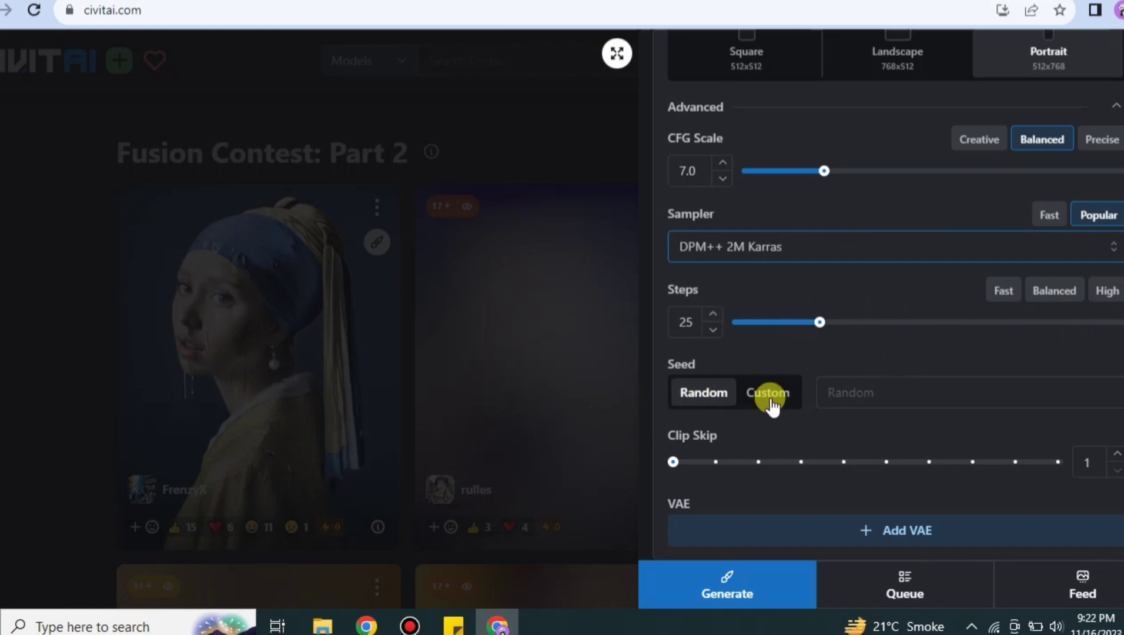
pyautogui.click(775, 402)
pyautogui.click(702, 395)
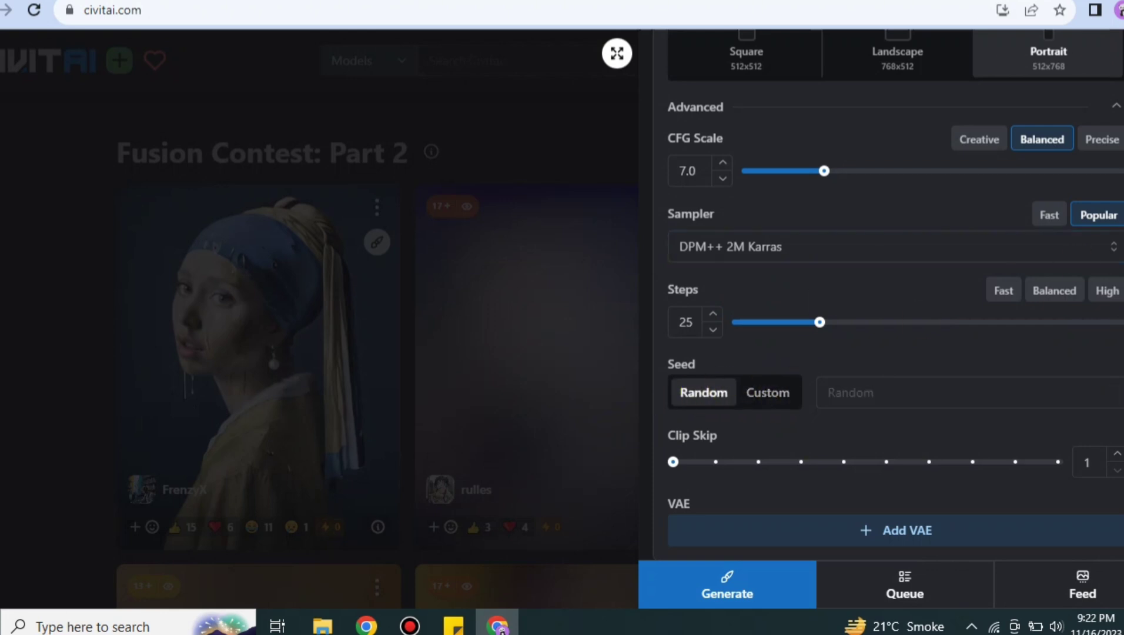
# Set Clip Skip to 2 and Quantity to 3, then generate the boy images
pyautogui.scroll(-2, 887, 294)
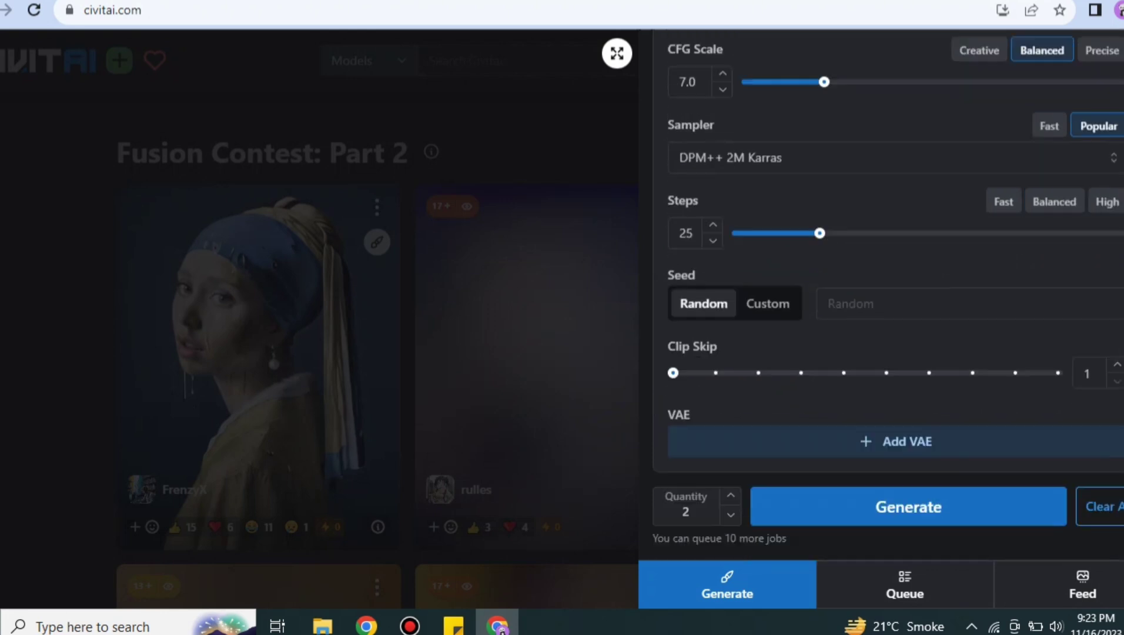
pyautogui.moveTo(672, 372)
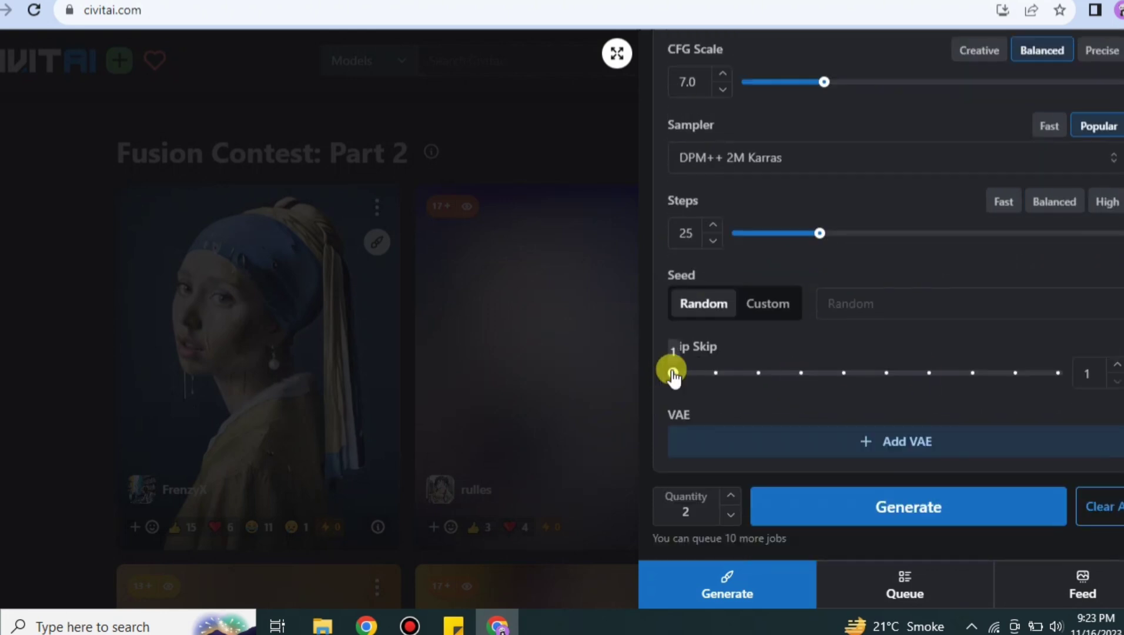
pyautogui.click(714, 373)
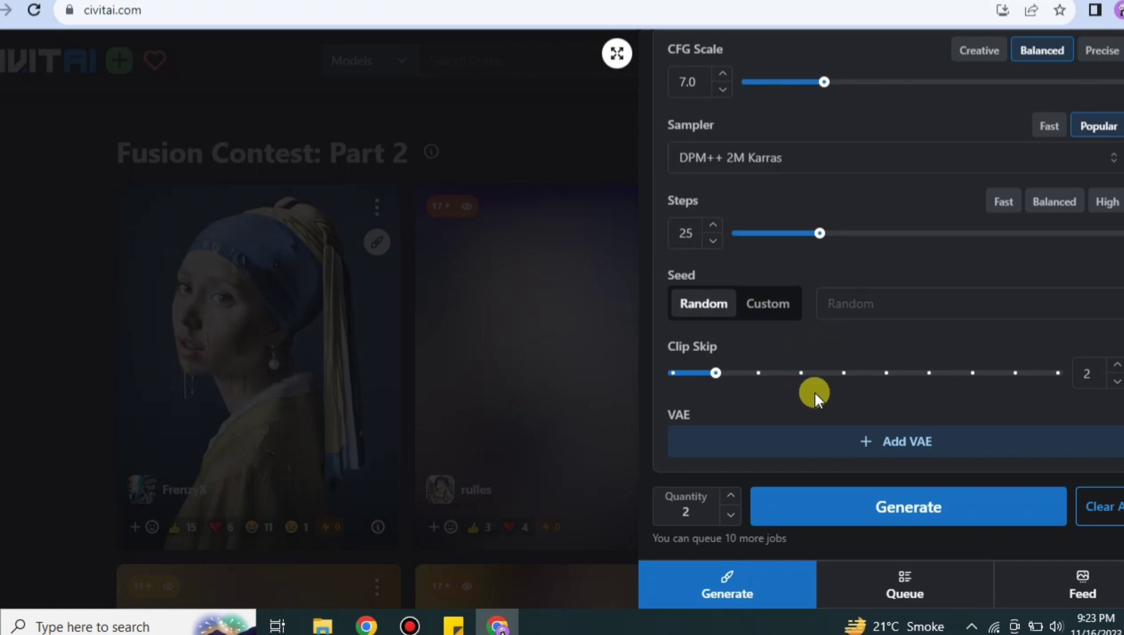
pyautogui.click(730, 517)
pyautogui.click(729, 493)
pyautogui.click(730, 492)
pyautogui.click(946, 516)
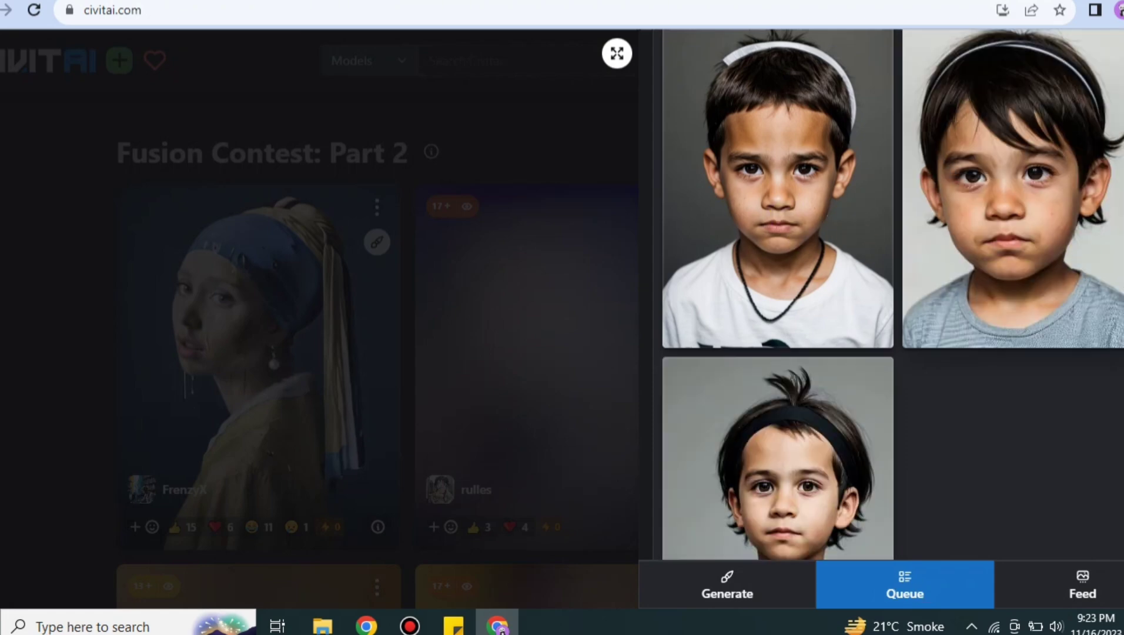
pyautogui.scroll(-5, 893, 294)
pyautogui.scroll(5, 893, 294)
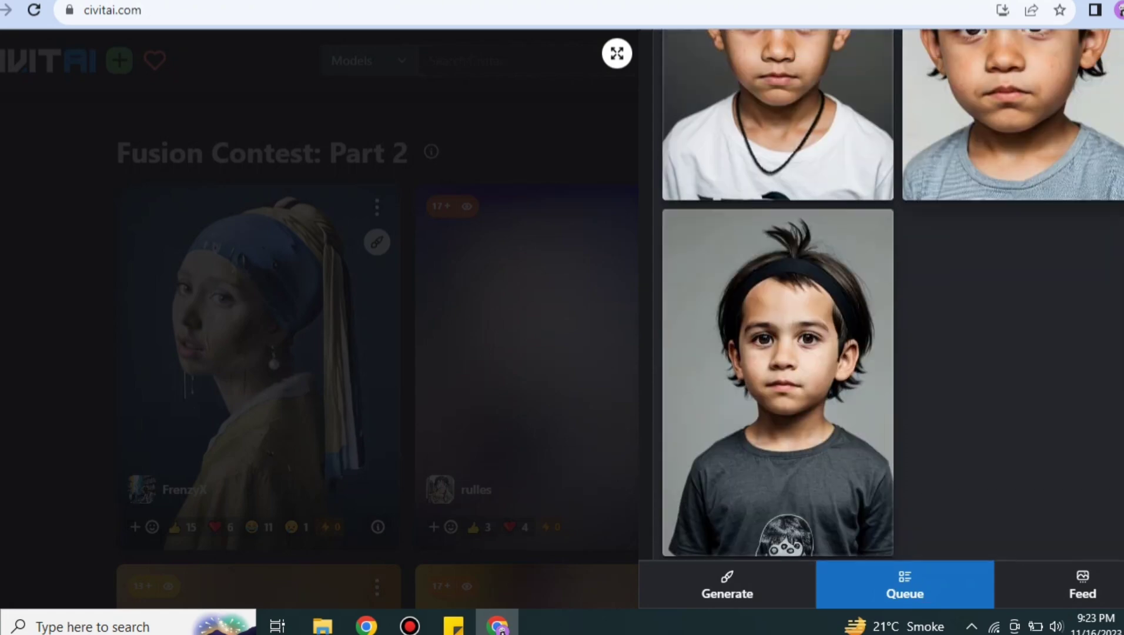
pyautogui.scroll(2, 832, 62)
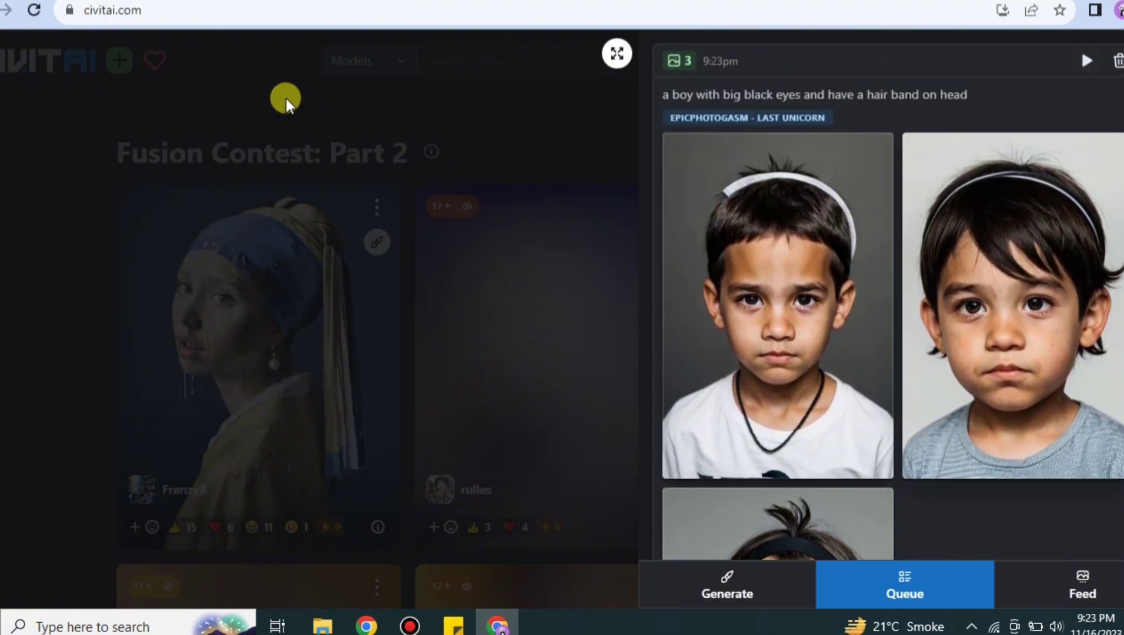
# Close the generator panel, go to the Models listing, and scroll down to the AingDiffusion card
pyautogui.click(66, 147)
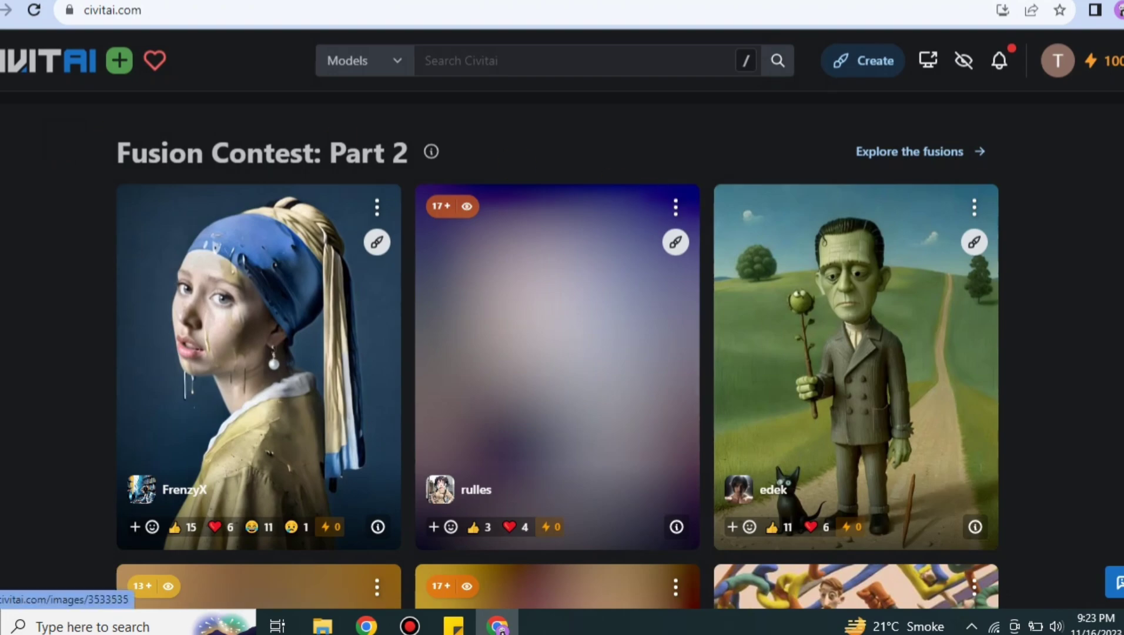
pyautogui.scroll(10, 70, 152)
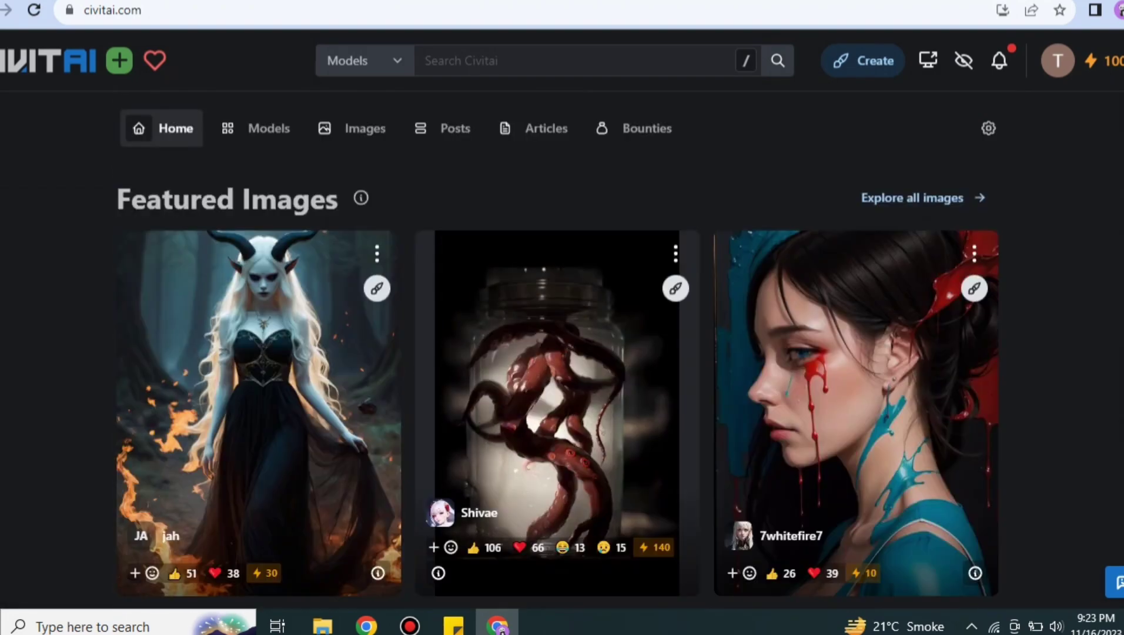
pyautogui.click(272, 130)
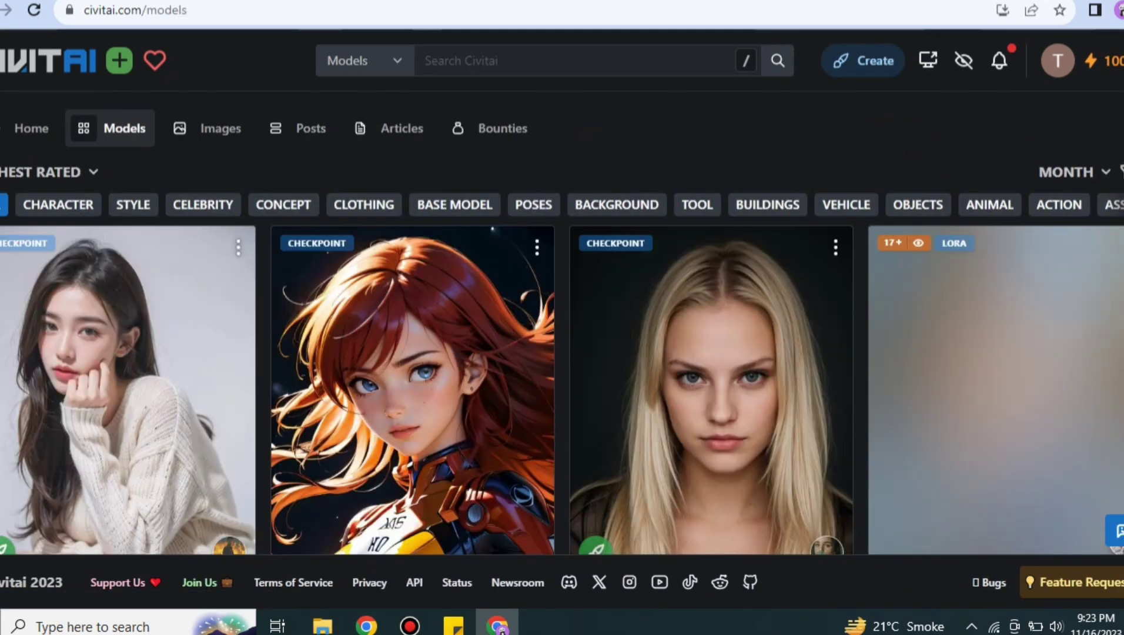
pyautogui.scroll(-10, 562, 332)
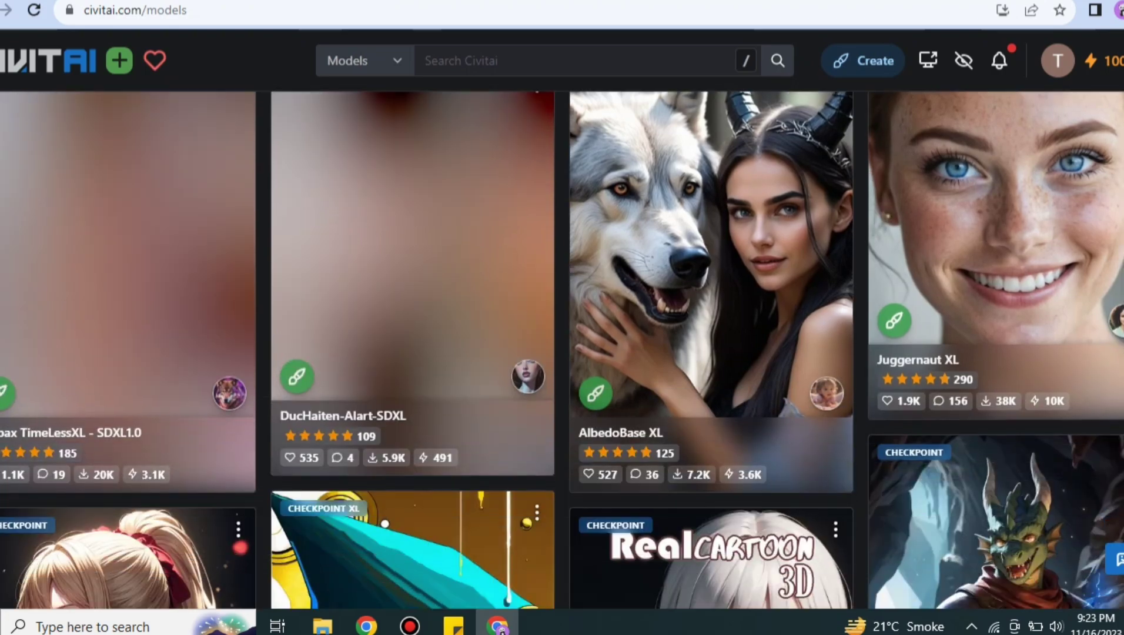
pyautogui.scroll(-5, 562, 332)
pyautogui.scroll(-3, 561, 350)
pyautogui.scroll(7, 562, 350)
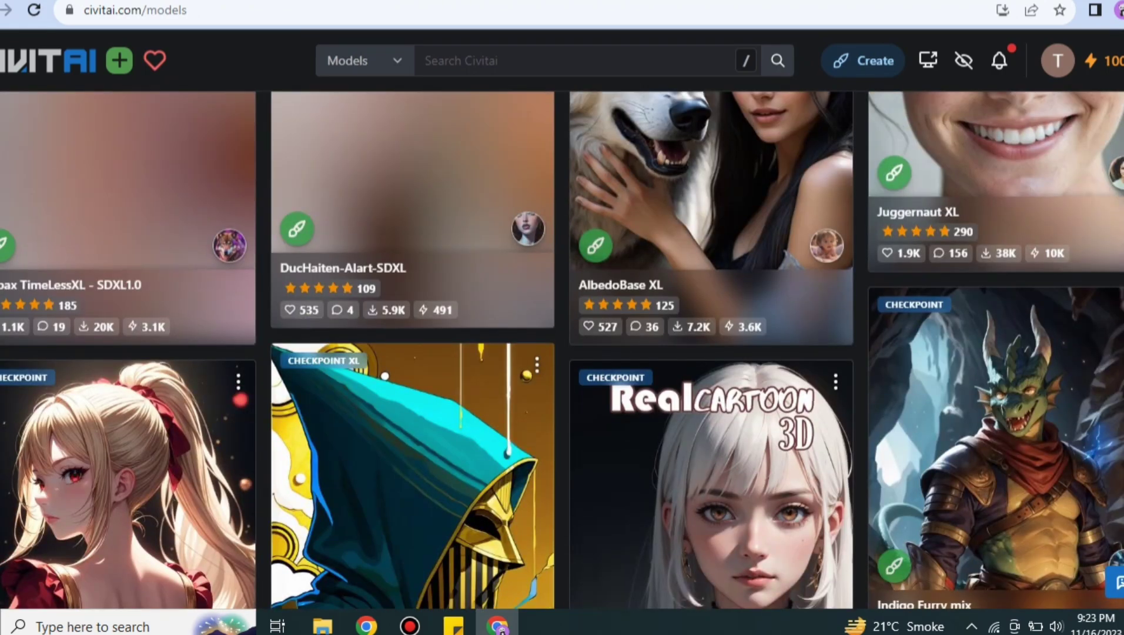
pyautogui.scroll(-3, 562, 350)
pyautogui.scroll(-12, 562, 350)
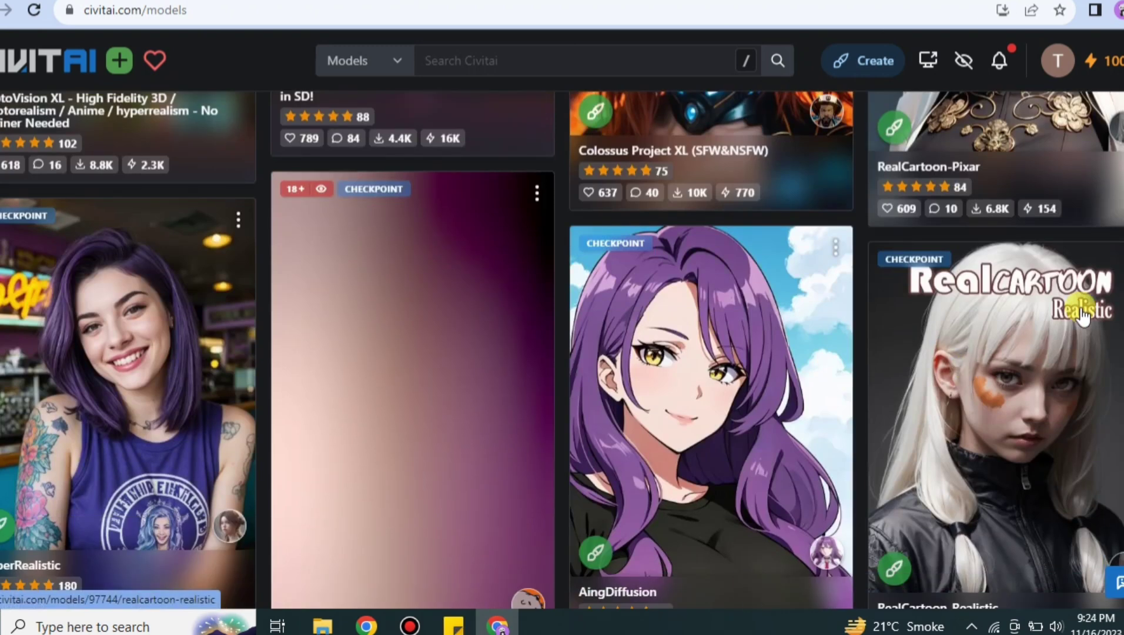
# Open the AingDiffusion model page and look over its v11.5 details
pyautogui.click(661, 329)
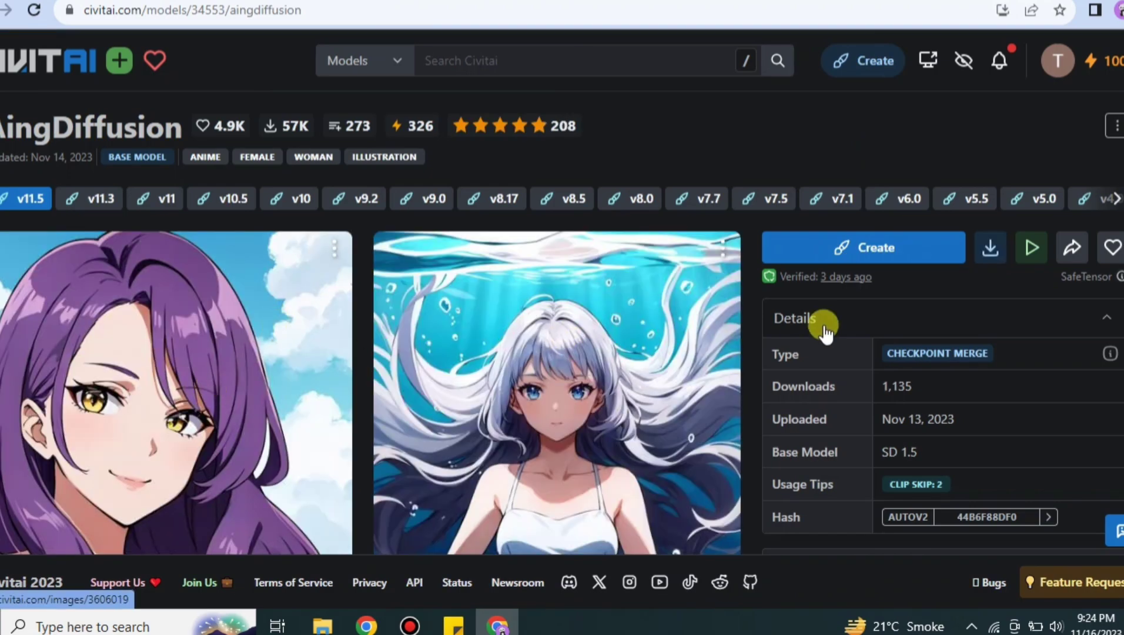
pyautogui.scroll(-6, 822, 256)
pyautogui.scroll(6, 821, 257)
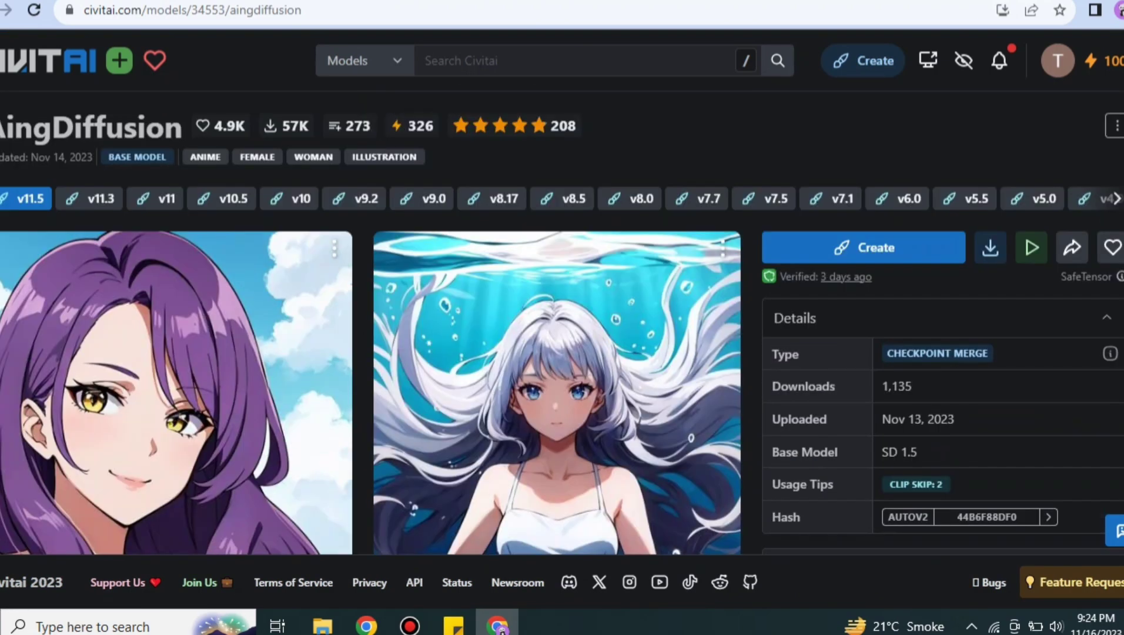
# Start a generation with AingDiffusion v11.5 and change 'boy' to 'girl' in the prompt
pyautogui.click(860, 252)
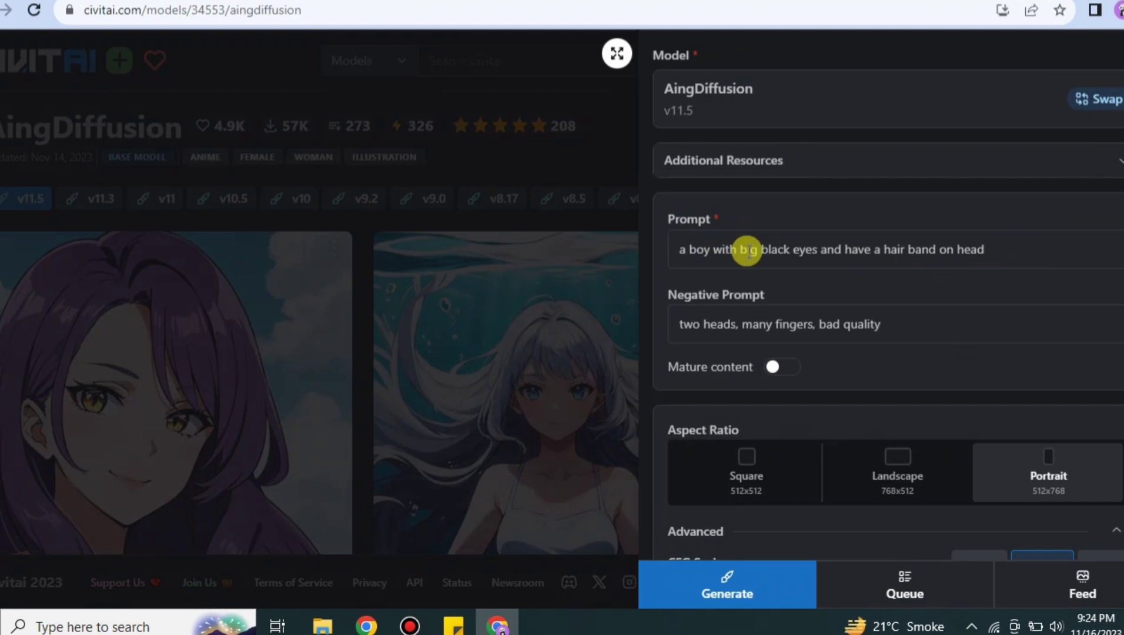
pyautogui.click(710, 252)
pyautogui.press('BackSpace')
pyautogui.press('BackSpace')
pyautogui.press('BackSpace')
pyautogui.write('girl')
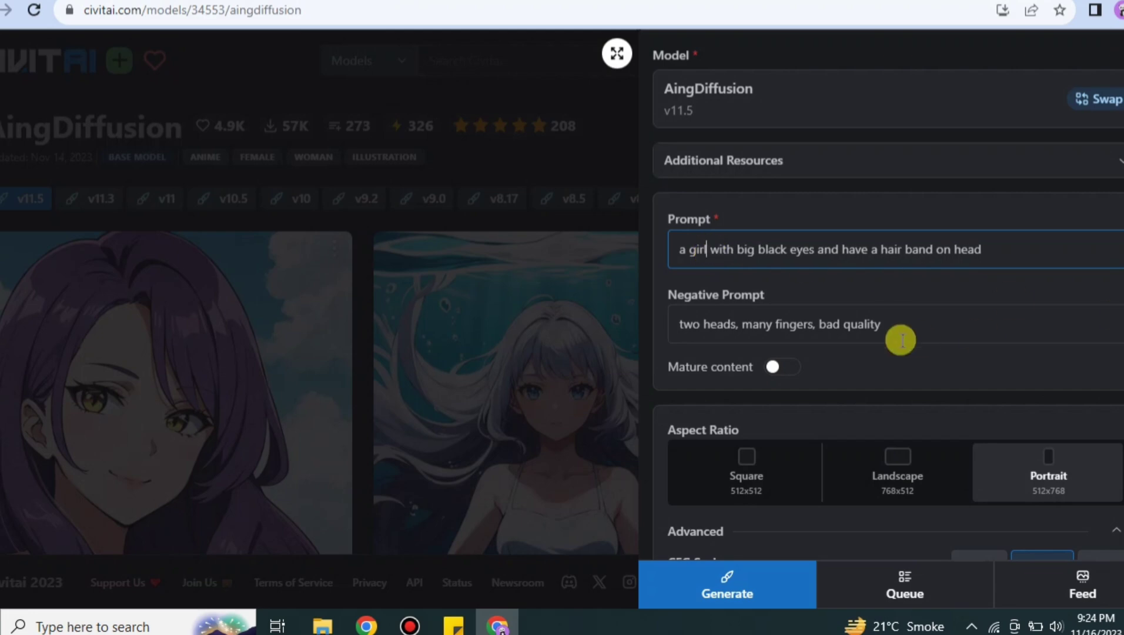
# Enable mature content, keep Portrait aspect ratio, and queue the three girl images
pyautogui.click(780, 369)
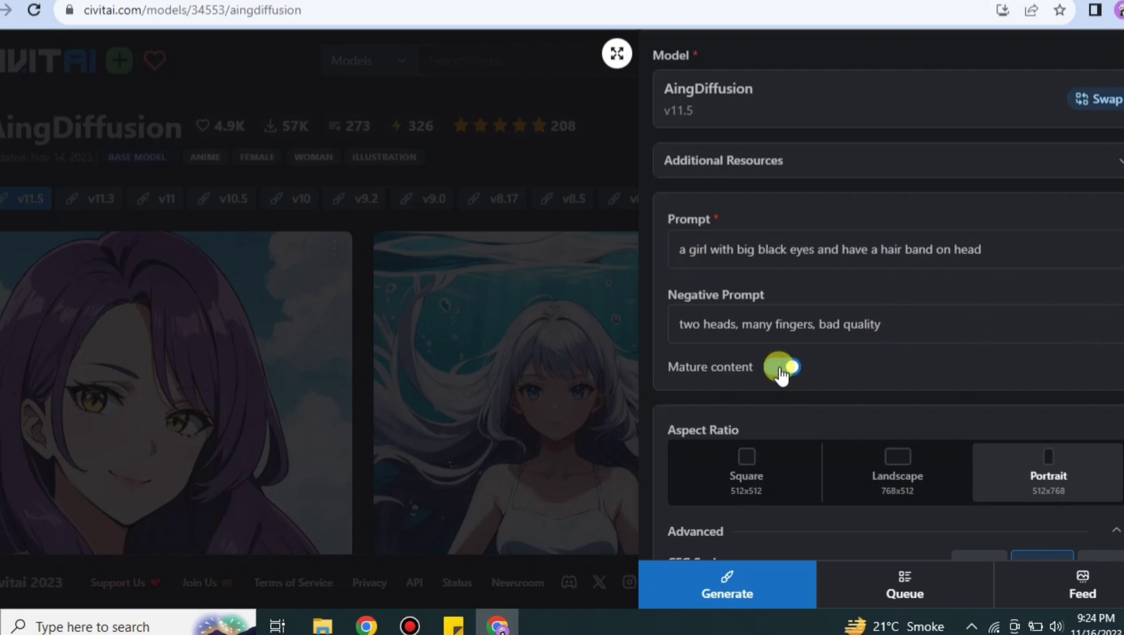
pyautogui.click(750, 594)
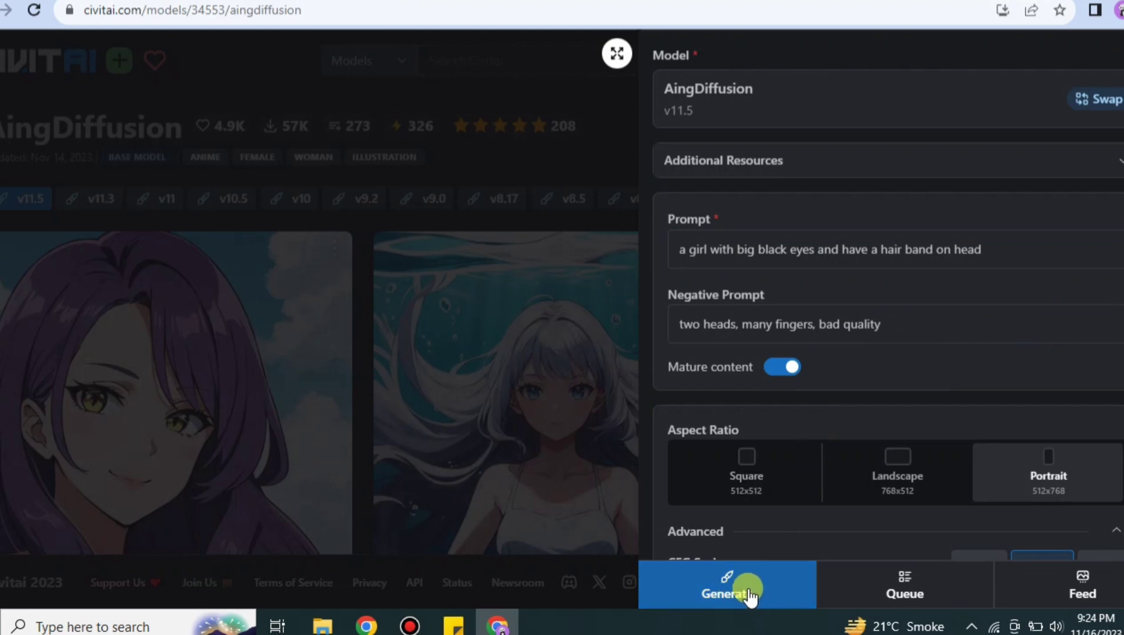
pyautogui.click(999, 469)
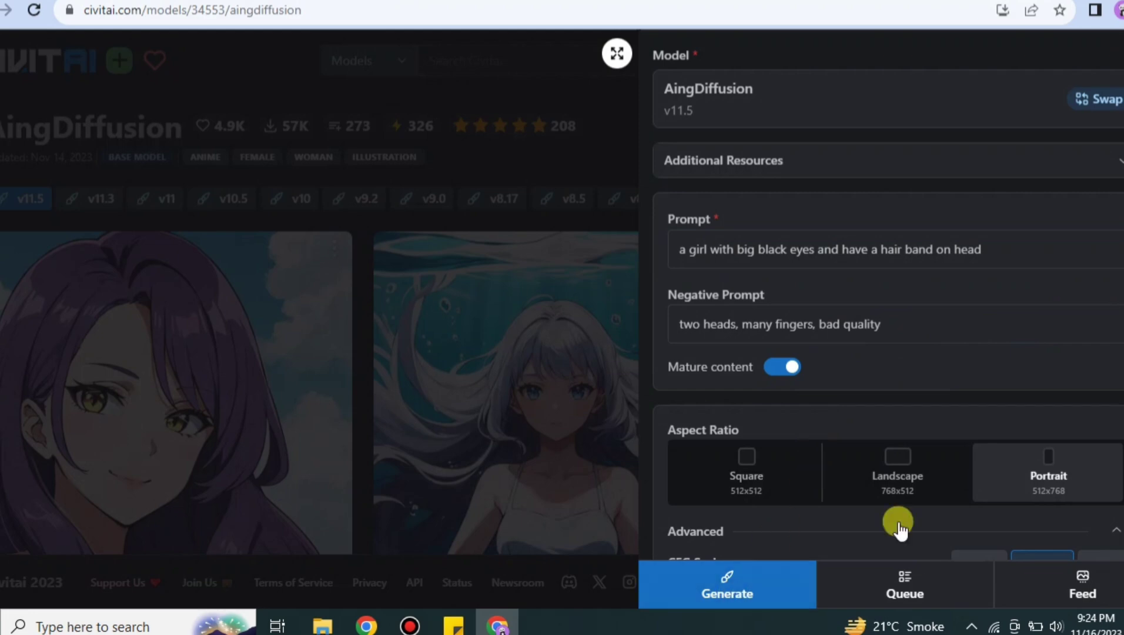
pyautogui.scroll(-8, 999, 469)
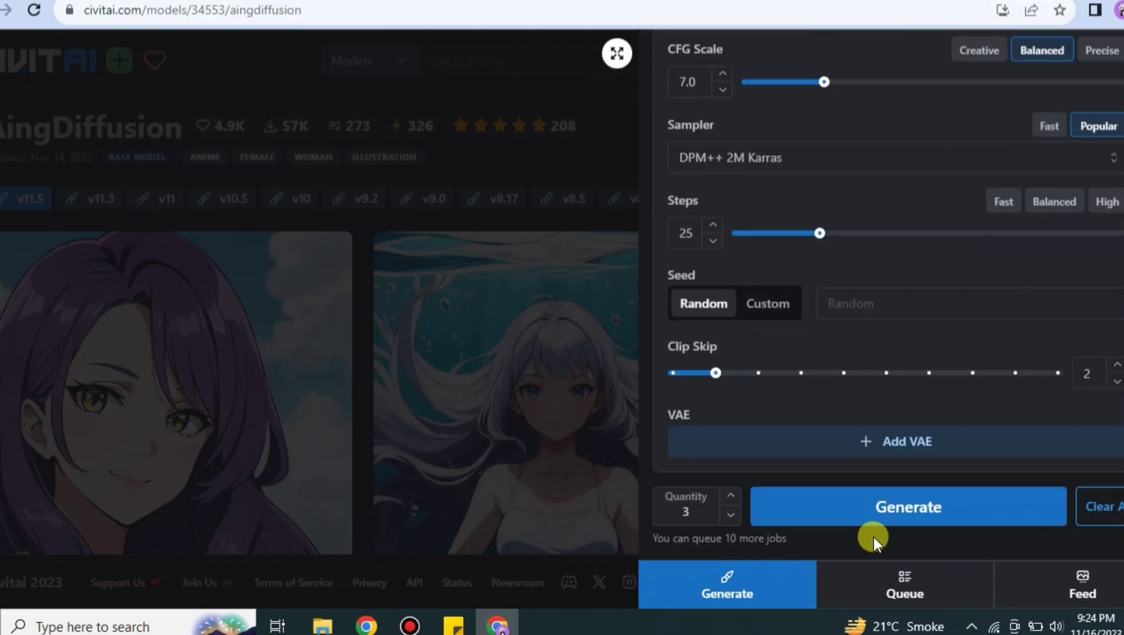
pyautogui.click(922, 512)
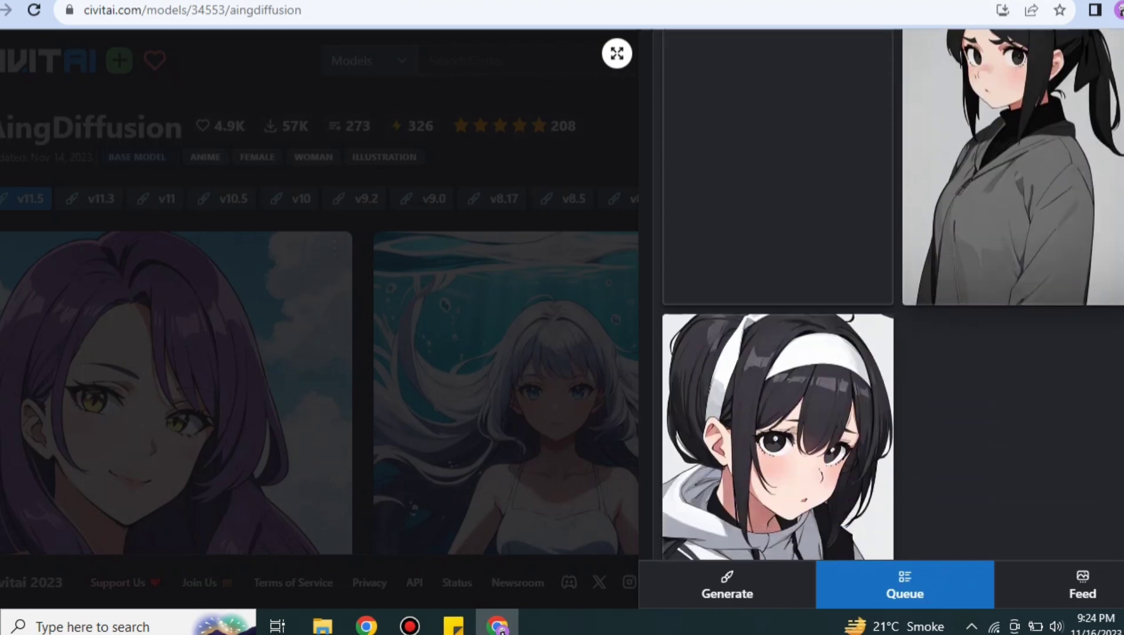
# Close the generator panel once the three AingDiffusion girl portraits have finished
pyautogui.click(493, 80)
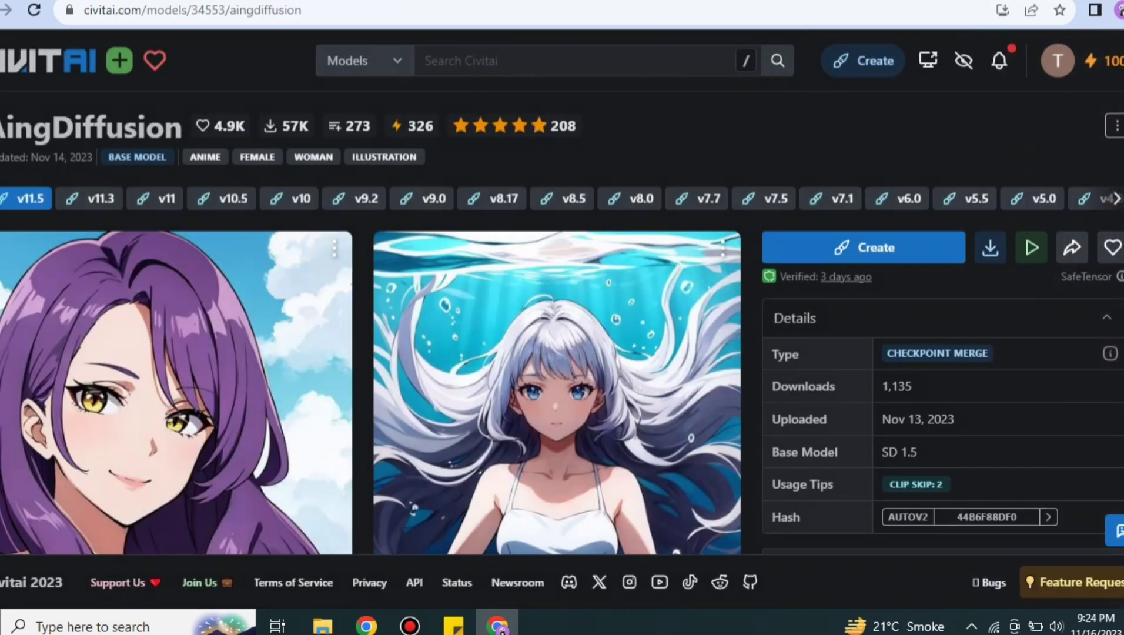
# Return via the Civitai logo and browse the Posts feed sorted by Most Reactions
pyautogui.click(42, 75)
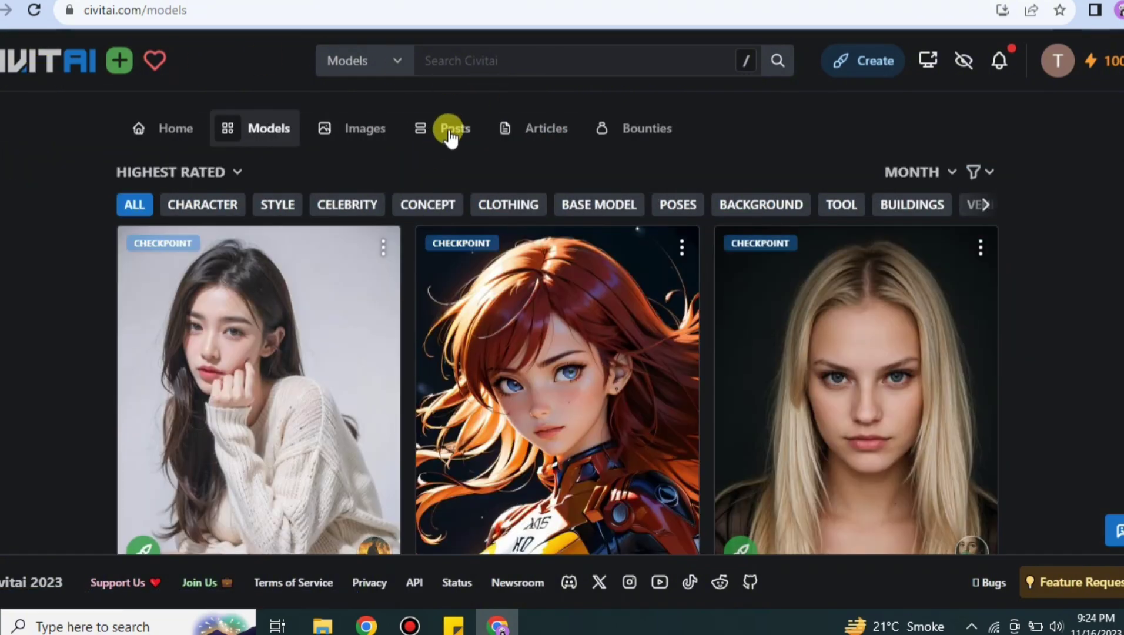
pyautogui.click(451, 132)
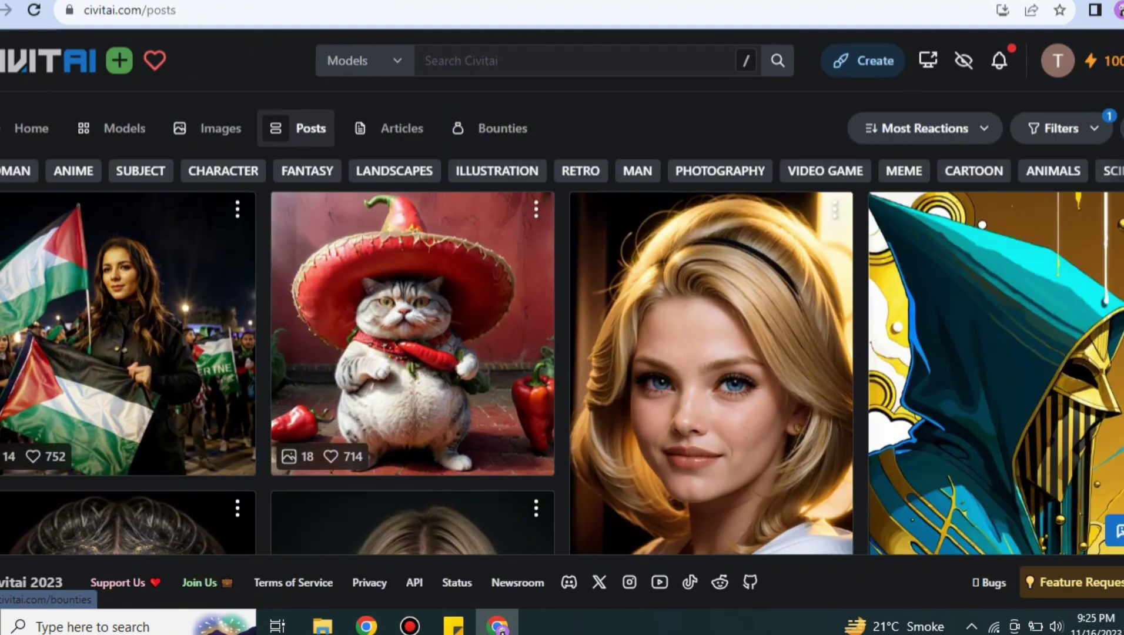
pyautogui.scroll(-6, 562, 324)
pyautogui.scroll(-10, 562, 353)
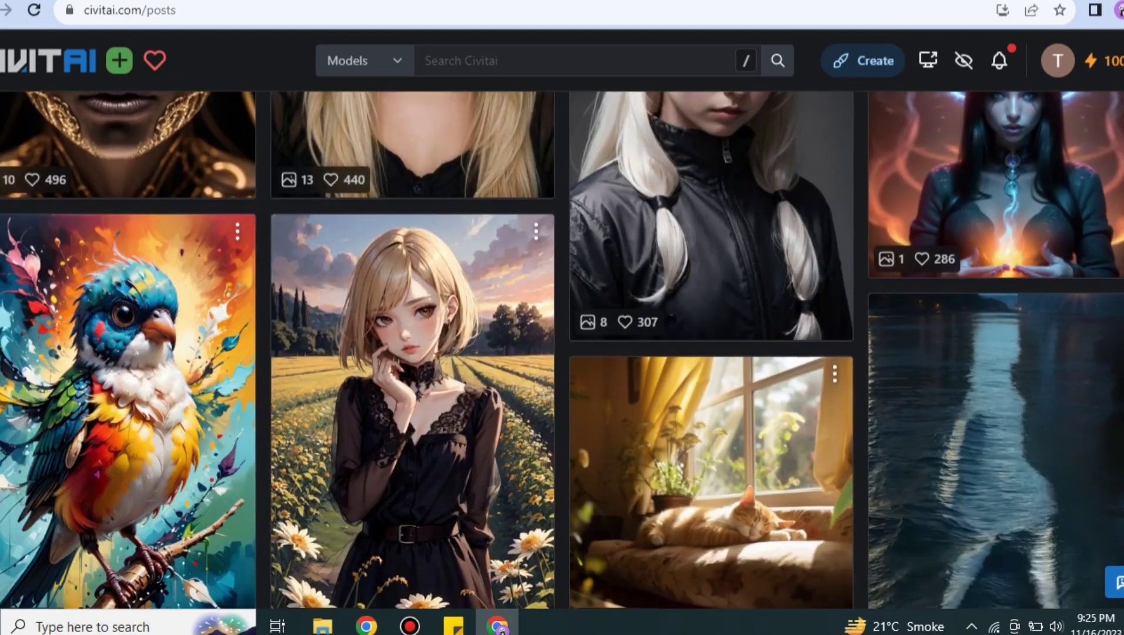
pyautogui.scroll(15, 562, 351)
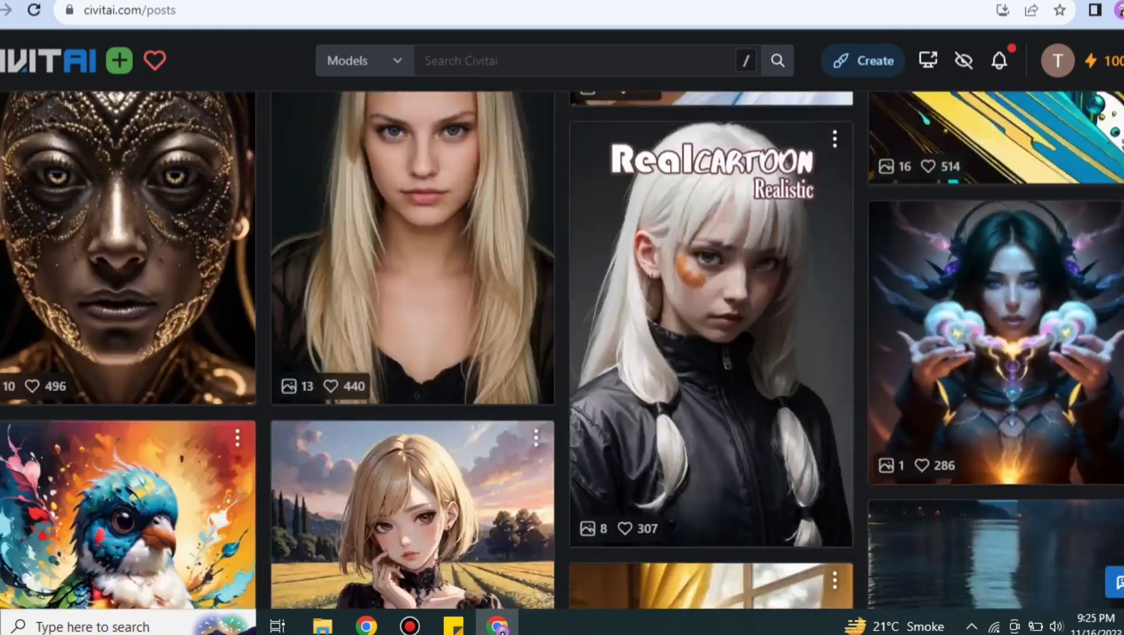
pyautogui.scroll(2, 790, 82)
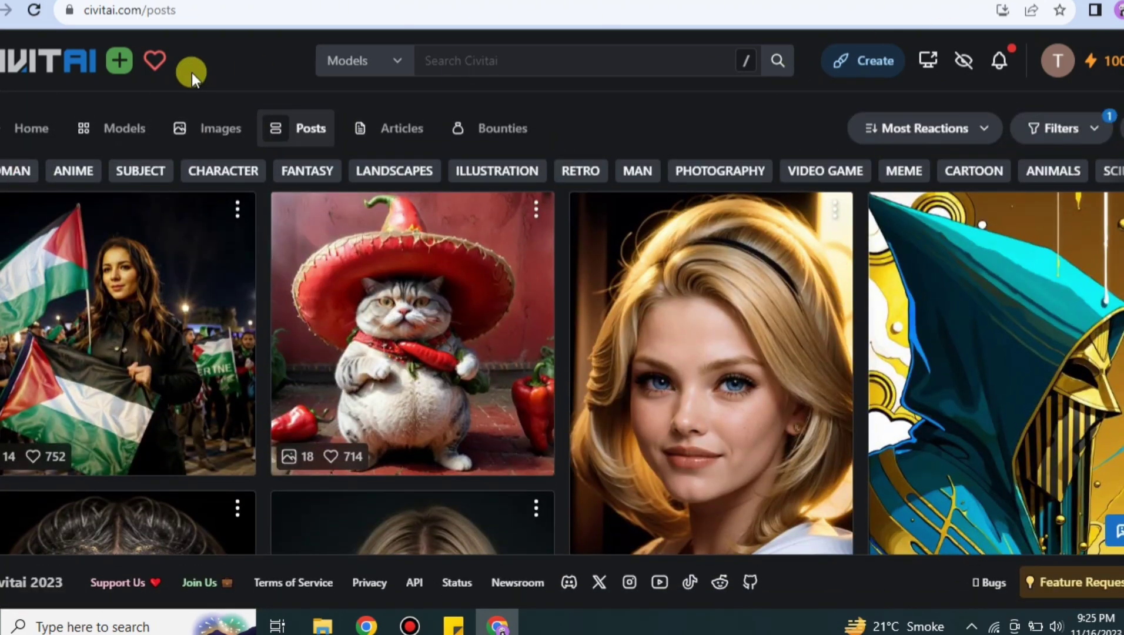
# Switch to the Images gallery and browse down and back up through the image grid
pyautogui.click(195, 130)
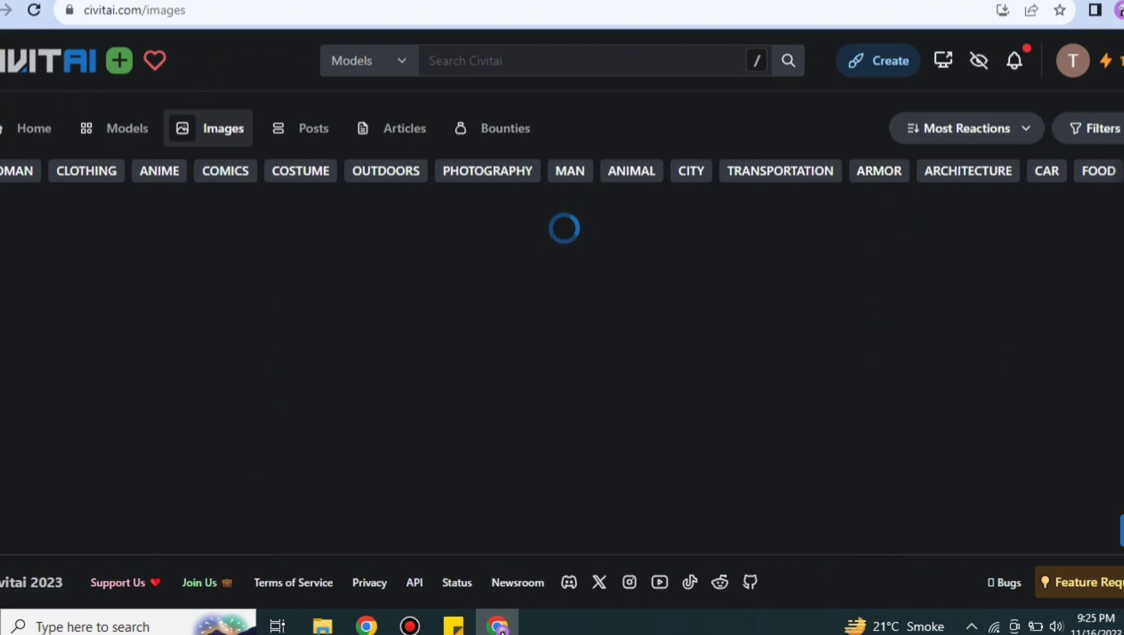
pyautogui.scroll(-10, 562, 350)
pyautogui.scroll(-8, 562, 351)
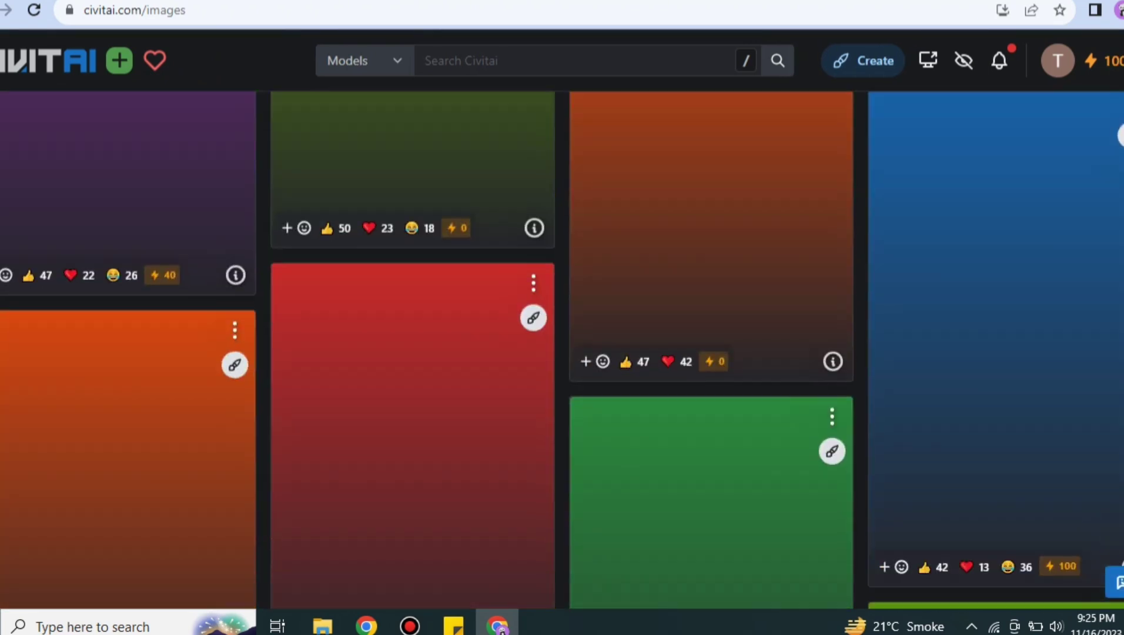
pyautogui.scroll(3, 562, 350)
pyautogui.scroll(10, 427, 103)
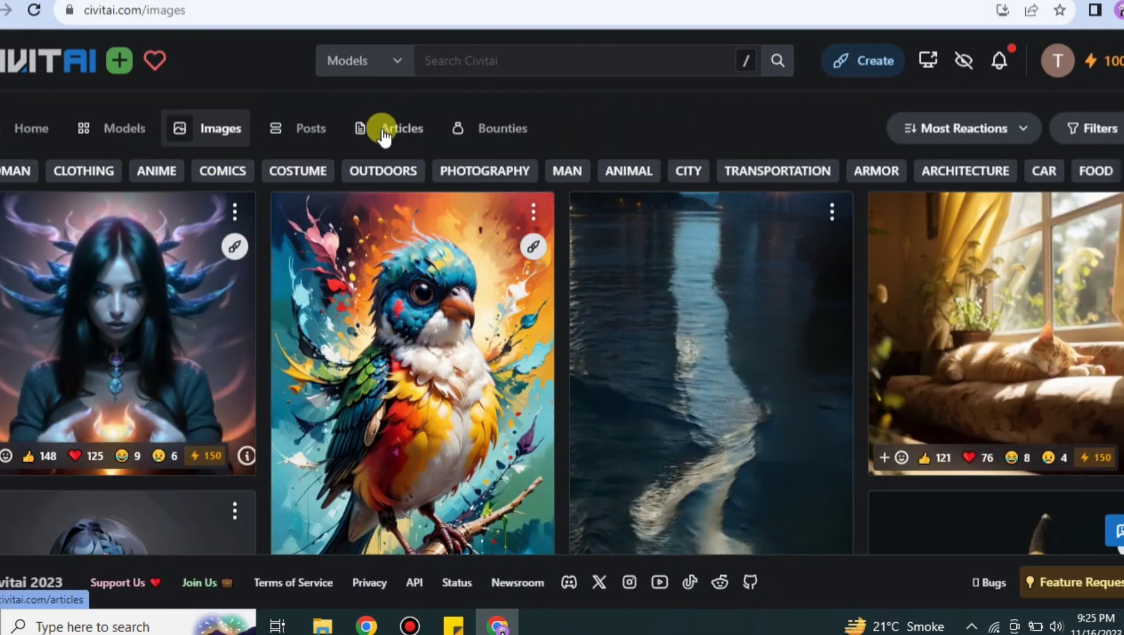
# Pass through the Articles list to the Bounties listing of Lora Creation bounties ending soon
pyautogui.click(382, 127)
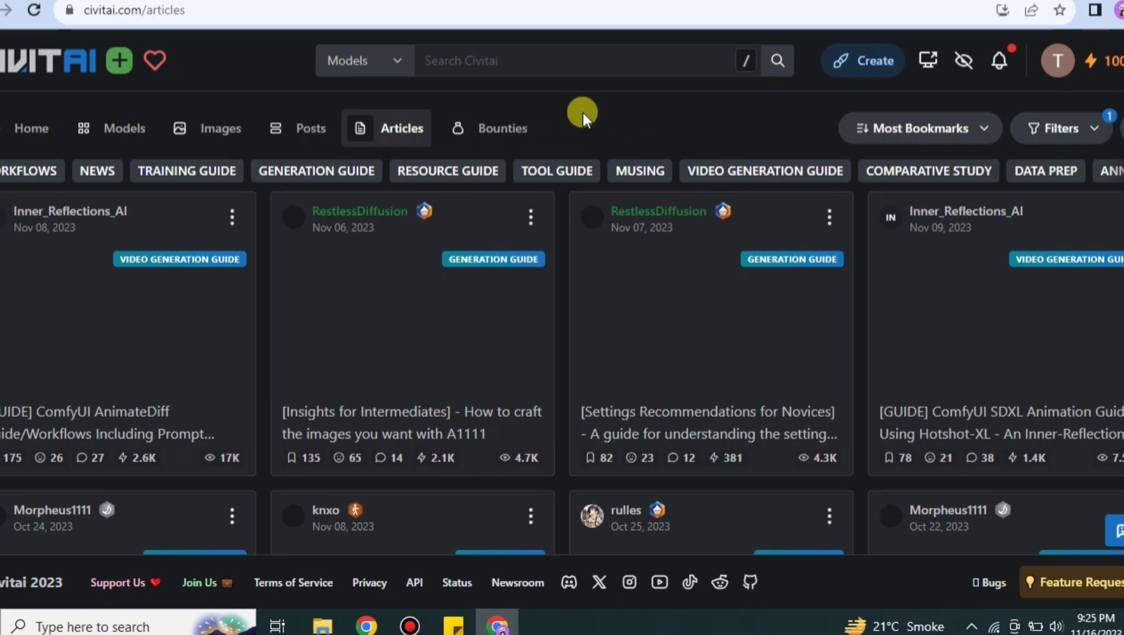
pyautogui.click(515, 133)
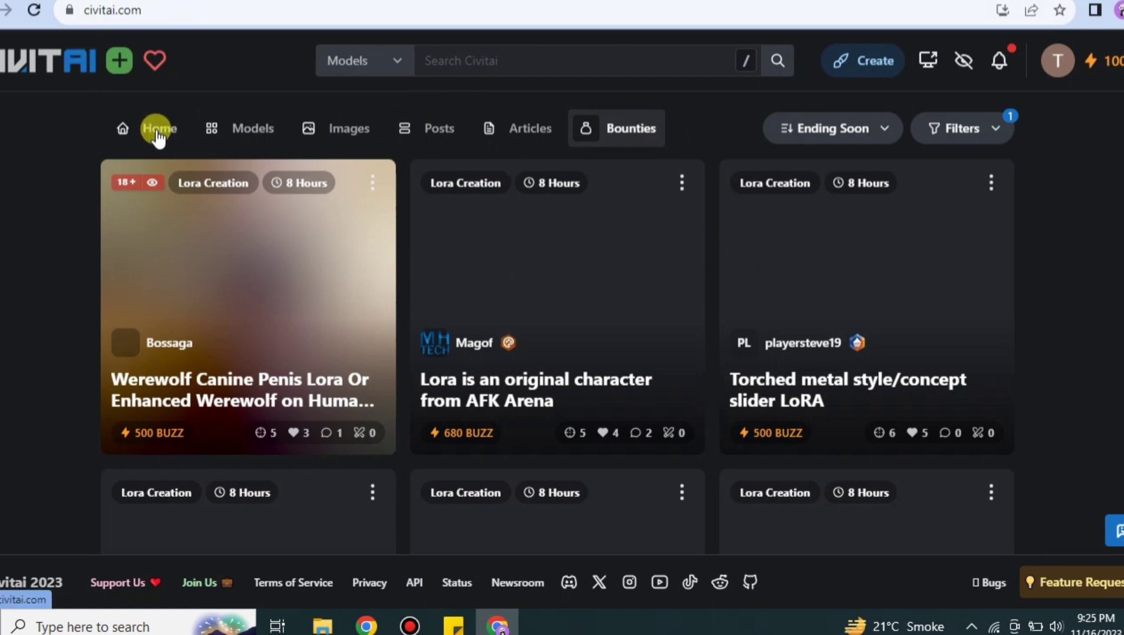
# Go back to the Home page's Featured Images and stop the screen recording
pyautogui.click(158, 133)
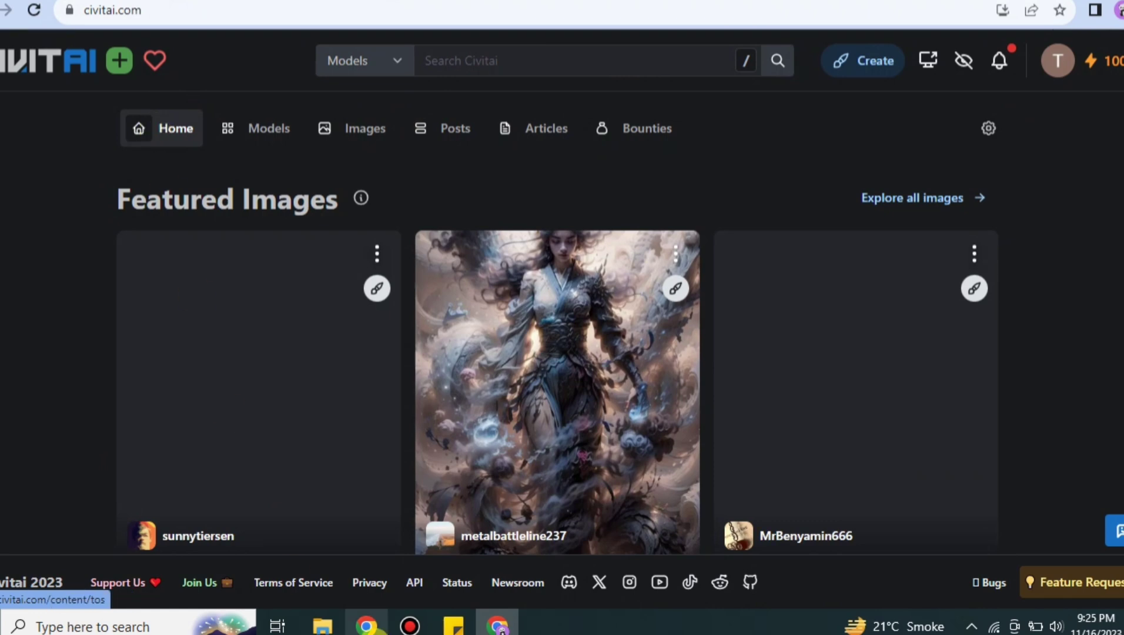
pyautogui.click(410, 625)
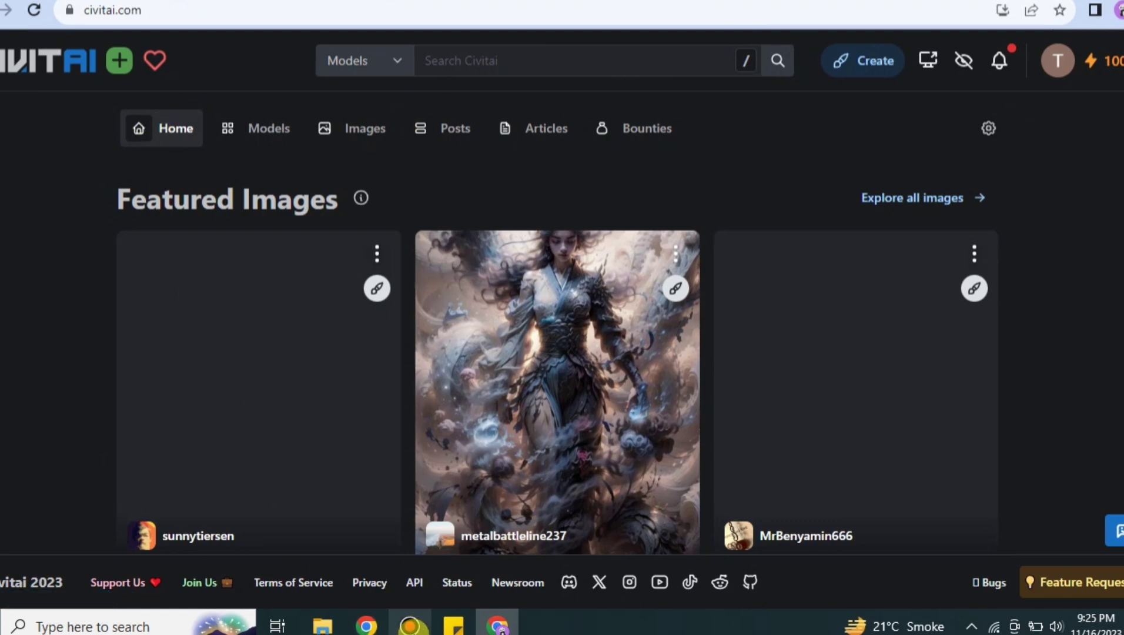